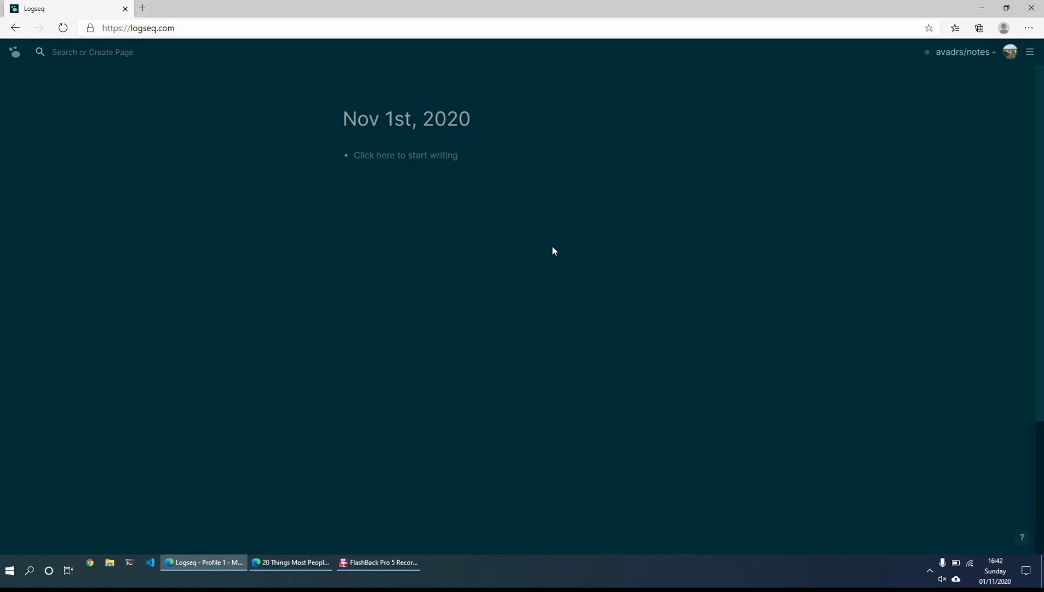
# - Add a 'Morning Reflections:' block with nested bullets for how I slept and what I'm grateful for
pyautogui.click(411, 158)
pyautogui.write('Morning Ref')
pyautogui.write('lections:')
pyautogui.write('How I sl')
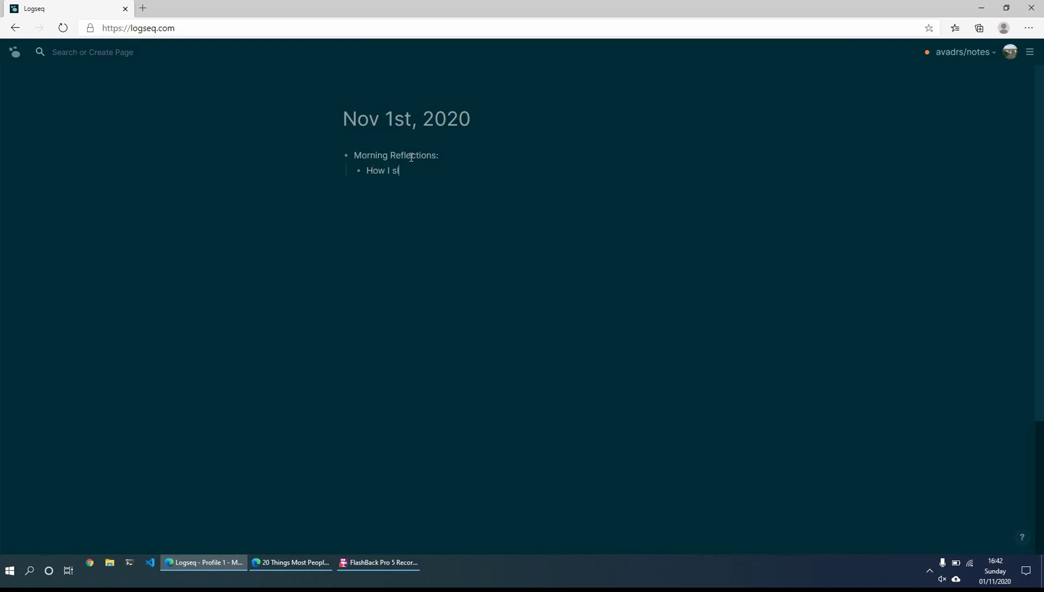
pyautogui.write('ept ')
pyautogui.write('What ')
pyautogui.write('I am gratef')
pyautogui.write('ul for:')
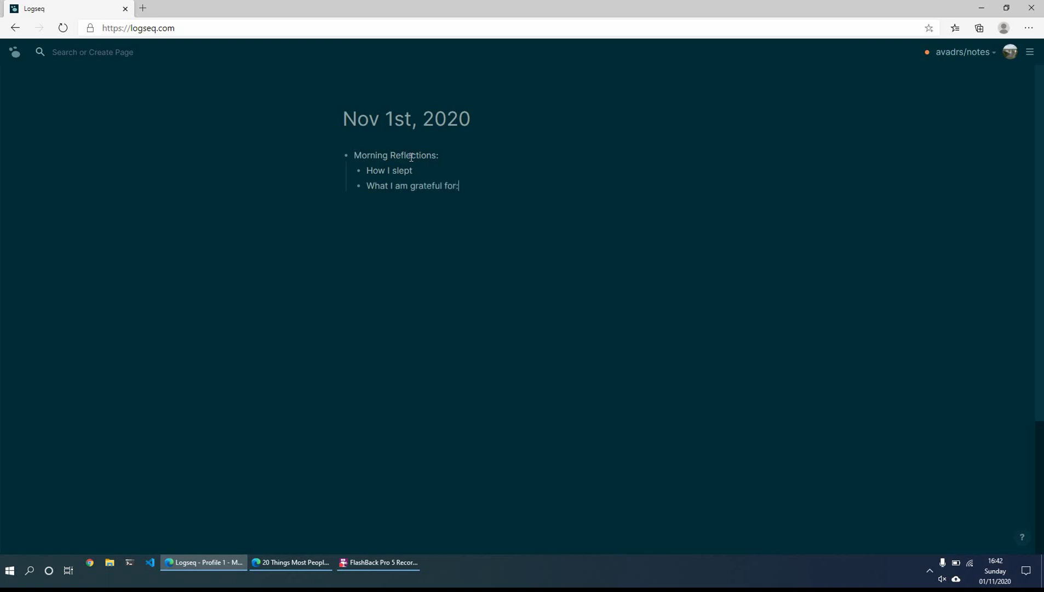
pyautogui.write('having such a great note taking app')
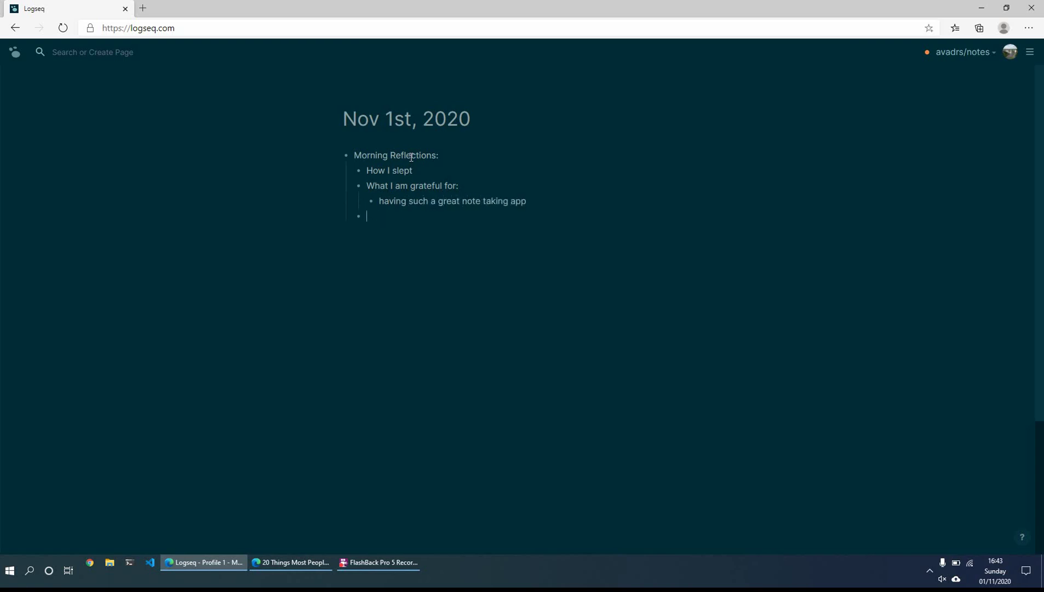
pyautogui.write('some other ideas and thoughts which ')
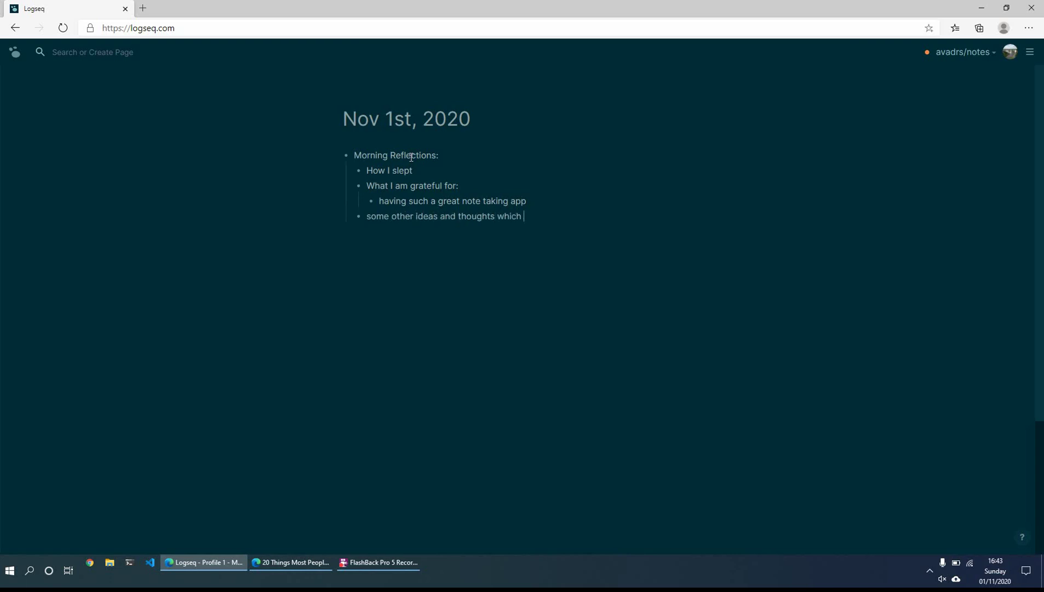
pyautogui.write('came to meanything else')
# - Add a 'Today' heading with a first bullet 'need to advance [[project x]]'
pyautogui.write('T')
pyautogui.press('BackSpace')
pyautogui.write('TOday')
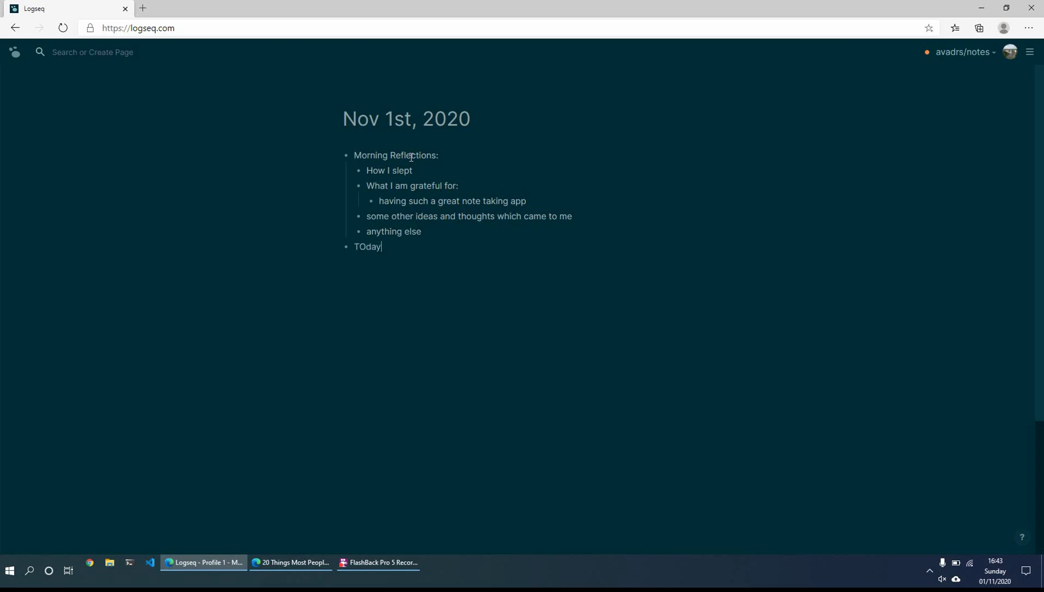
pyautogui.press('BackSpace')
pyautogui.press('BackSpace')
pyautogui.press('BackSpace')
pyautogui.press('BackSpace')
pyautogui.write('oday')
pyautogui.write('need to ')
pyautogui.write('adva')
pyautogui.write('nce ')
pyautogui.write('[[p')
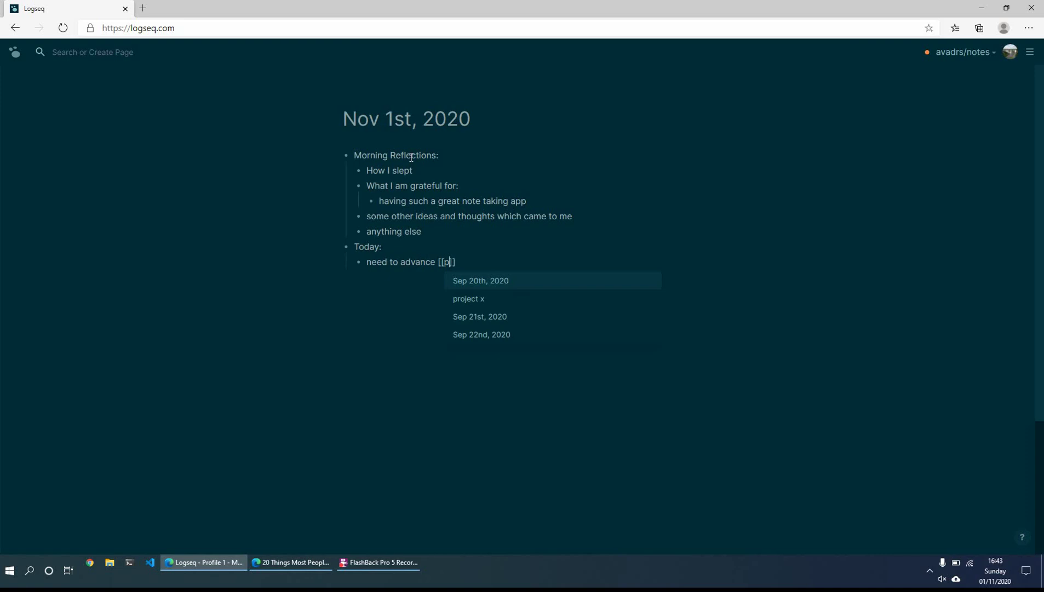
pyautogui.write('or')
pyautogui.press('BackSpace')
pyautogui.press('BackSpace')
pyautogui.press('Down')
pyautogui.press('Return')
# - Add bullets for a lunch call with the linked contact, finishing the xyz book, and other goals
pyautogui.press('Return')
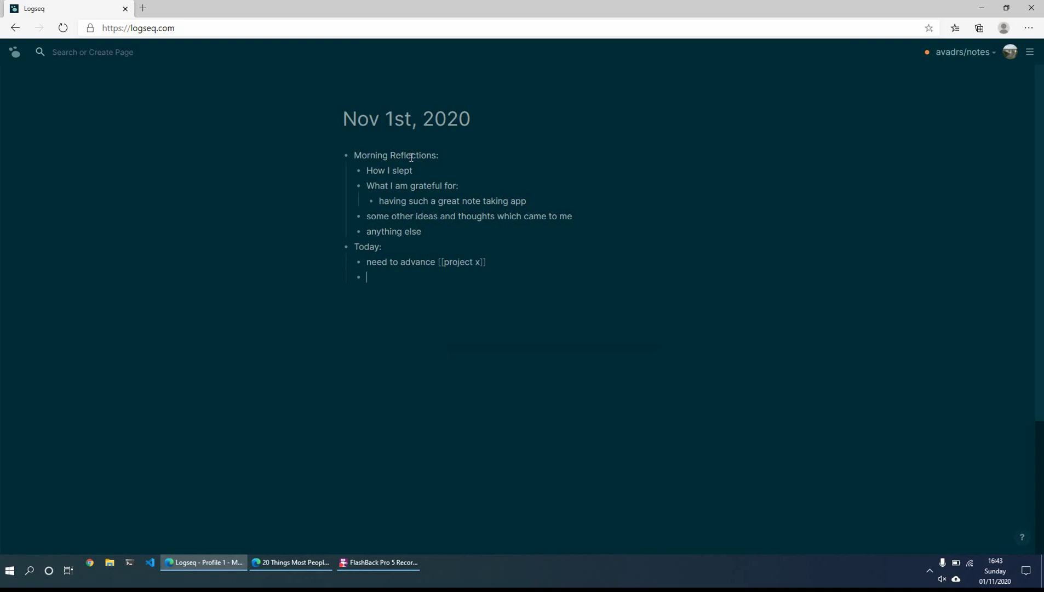
pyautogui.write('Want to call [[john')
pyautogui.press('Return')
pyautogui.write('at lunch')
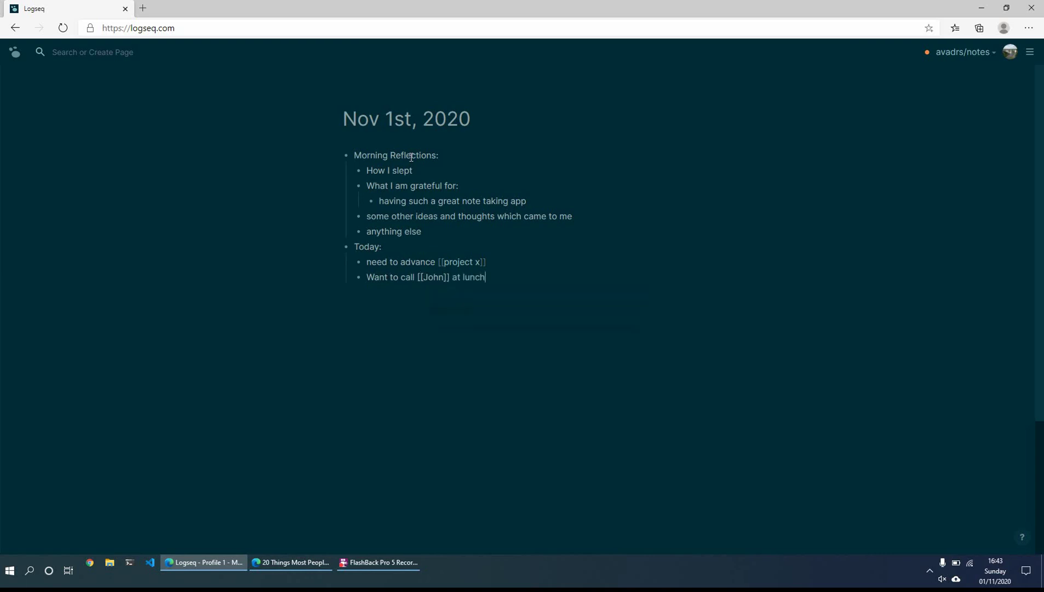
pyautogui.press('Return')
pyautogui.write('Finsi')
pyautogui.press('BackSpace')
pyautogui.write('ish reading xyz book')
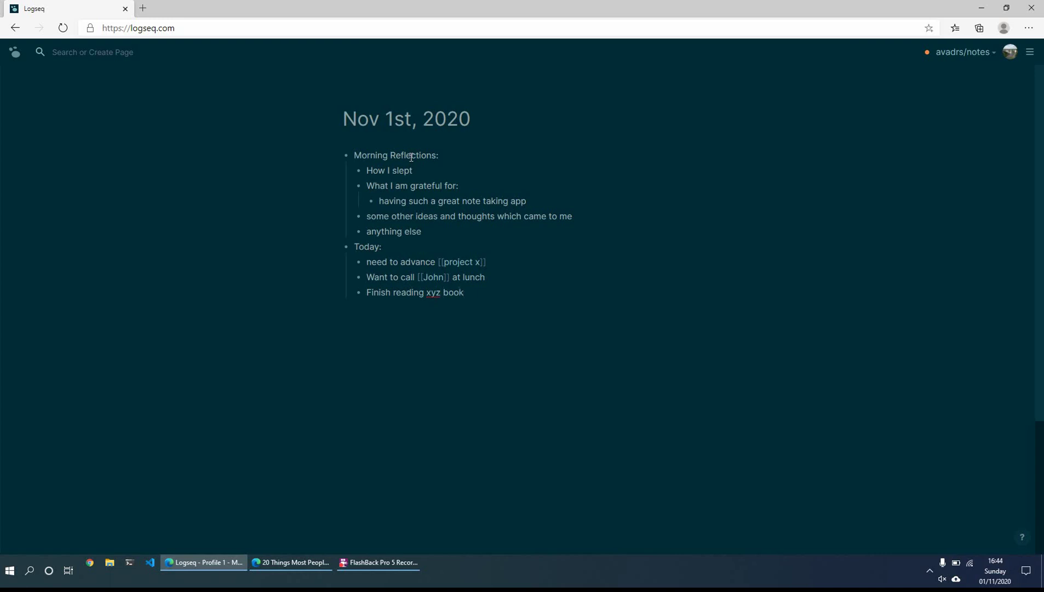
pyautogui.write('anything that i want to achieve')
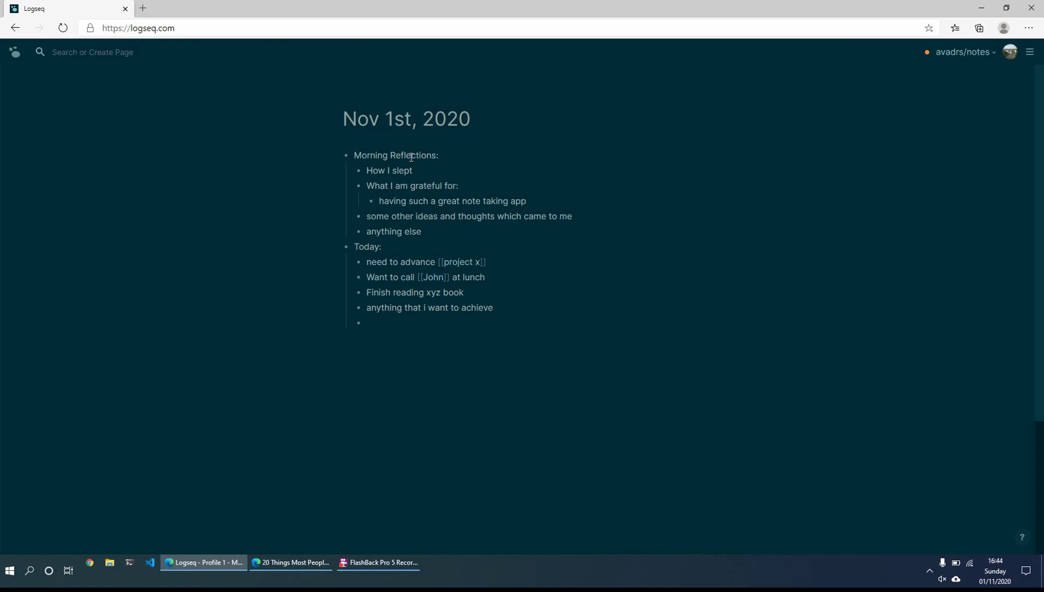
# - Note 'Remember to mention XXXX project', then add a TODO section: call the contact, read book, something else
pyautogui.press('Return')
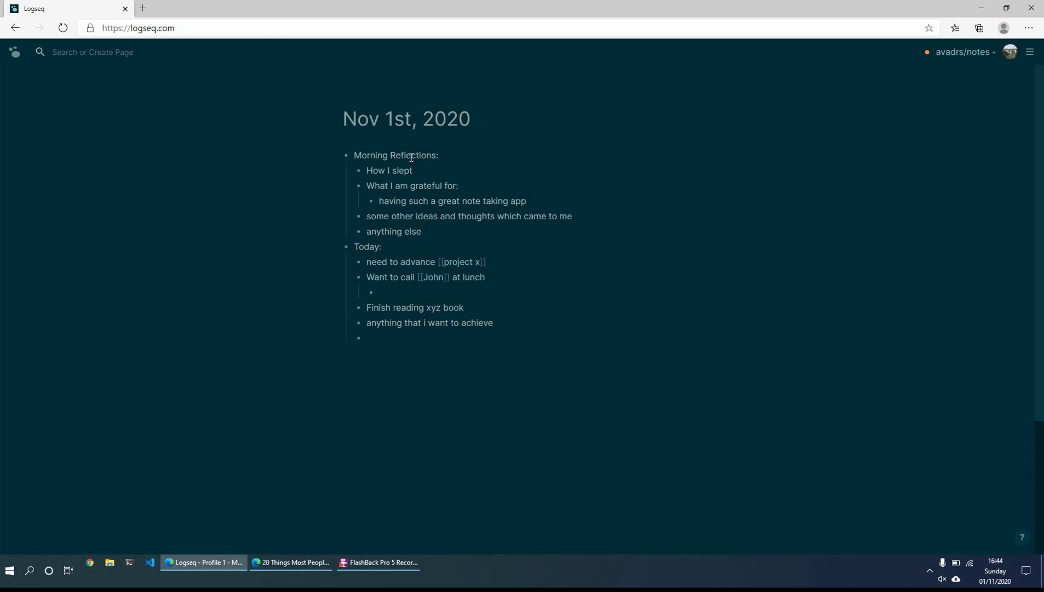
pyautogui.write('Remember to mentioned XXX')
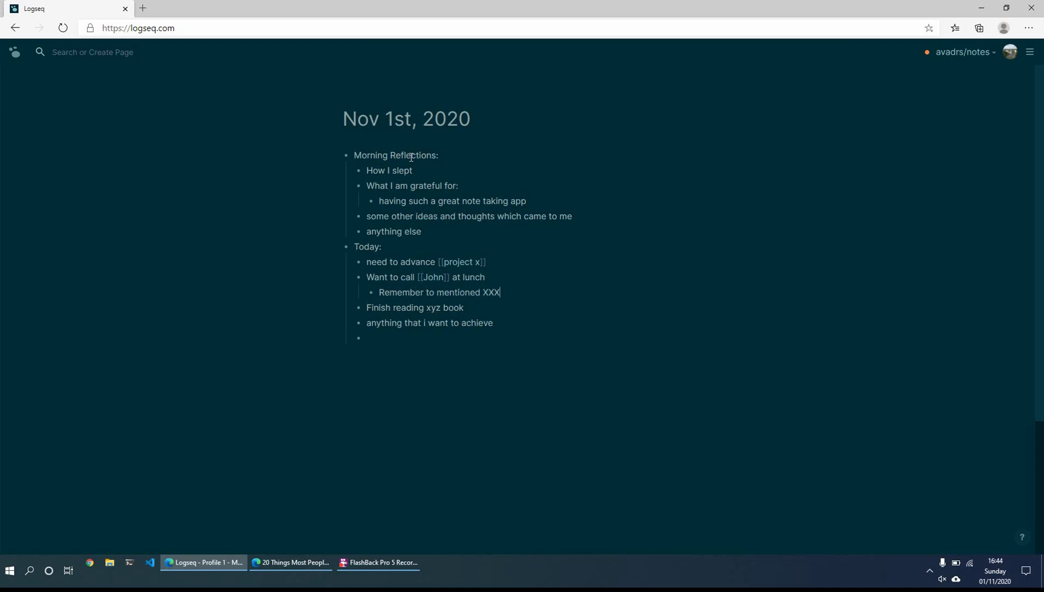
pyautogui.write('X project')
pyautogui.write('TODO')
pyautogui.write('TODO ')
pyautogui.write('call')
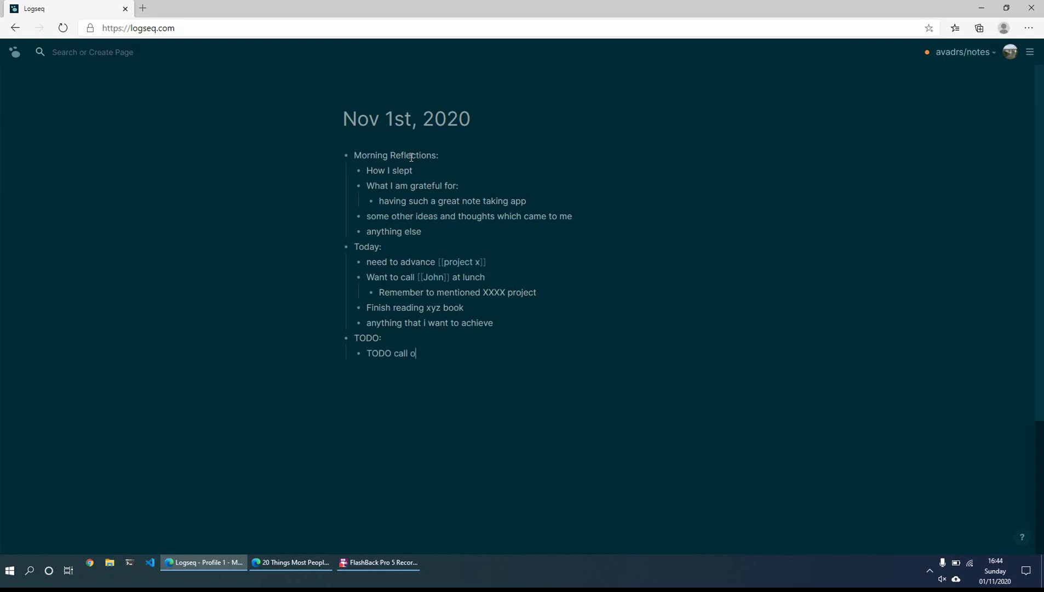
pyautogui.write(' john')
pyautogui.press('Return')
pyautogui.write('TODO ')
pyautogui.write('ra')
pyautogui.write('ad book')
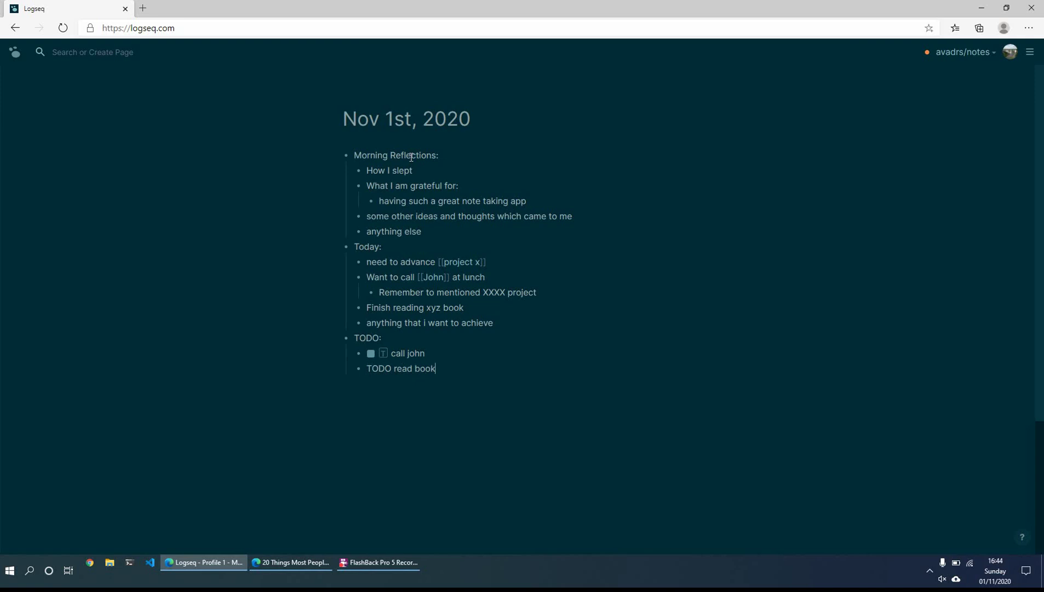
pyautogui.press('Return')
pyautogui.write('some thing else')
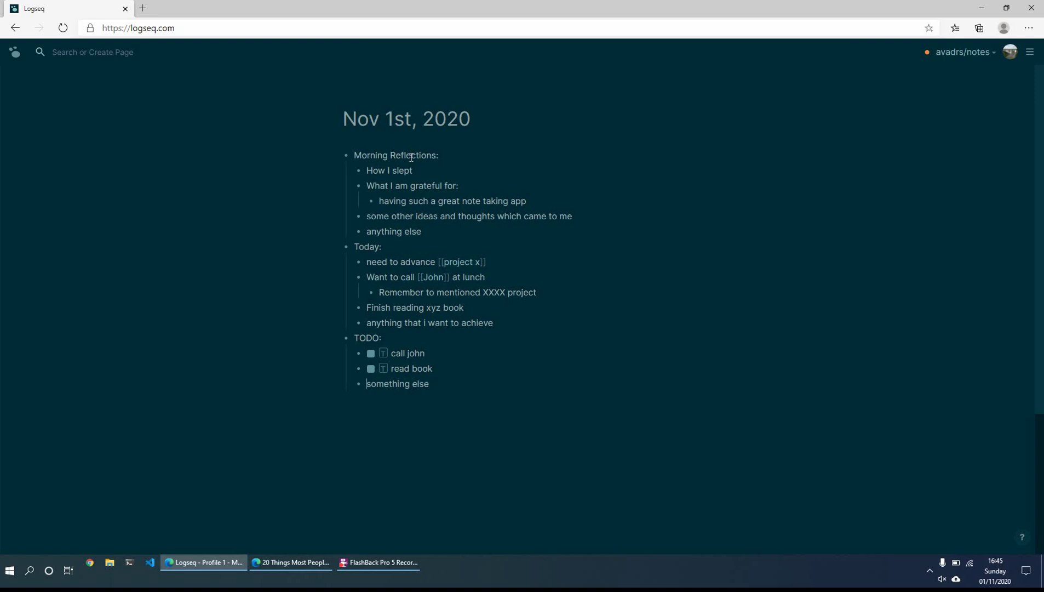
pyautogui.write('TODO')
pyautogui.press('Return')
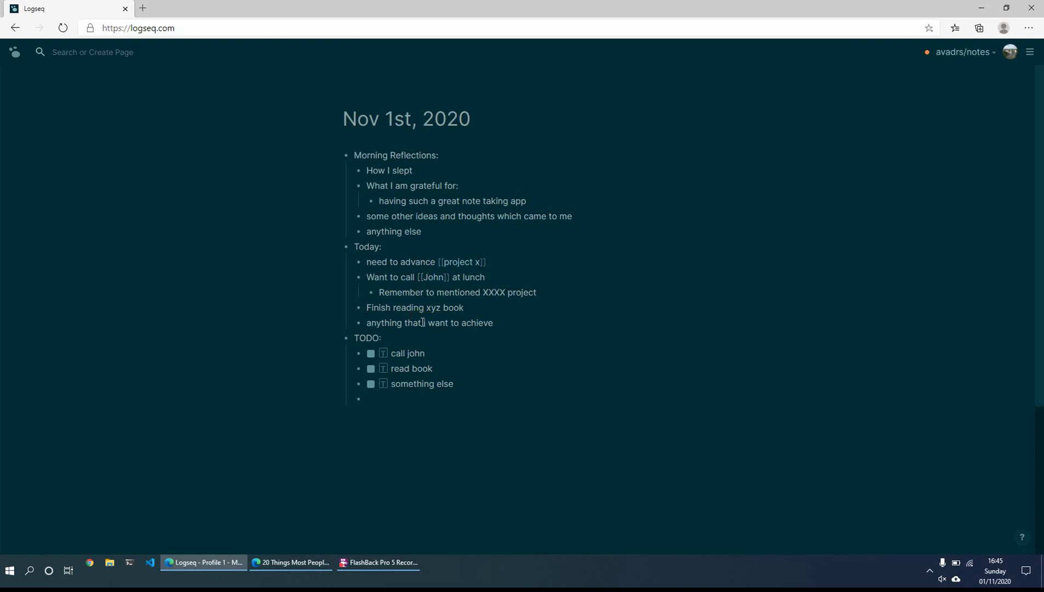
# - Add a 'Some thoughts of the book' child bullet under the xyz book item
pyautogui.click(500, 317)
pyautogui.click(482, 311)
pyautogui.press('Return')
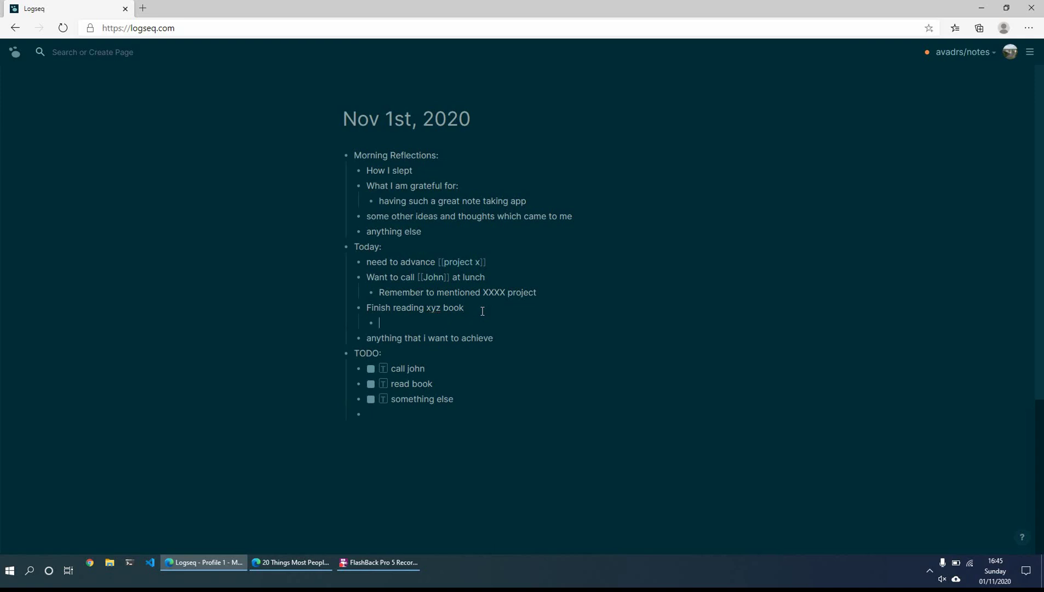
pyautogui.write('Some')
pyautogui.write(' thou')
pyautogui.write('uhts ofd')
pyautogui.press('BackSpace')
pyautogui.hotkey('ctrl', 'shift', 'Left')
pyautogui.hotkey('ctrl', 'shift', 'Left')
pyautogui.write('thoughts of the book')
# - Add a 'have a team call' child bullet under the project x item
pyautogui.moveTo(377, 262); pyautogui.dragTo(408, 270)
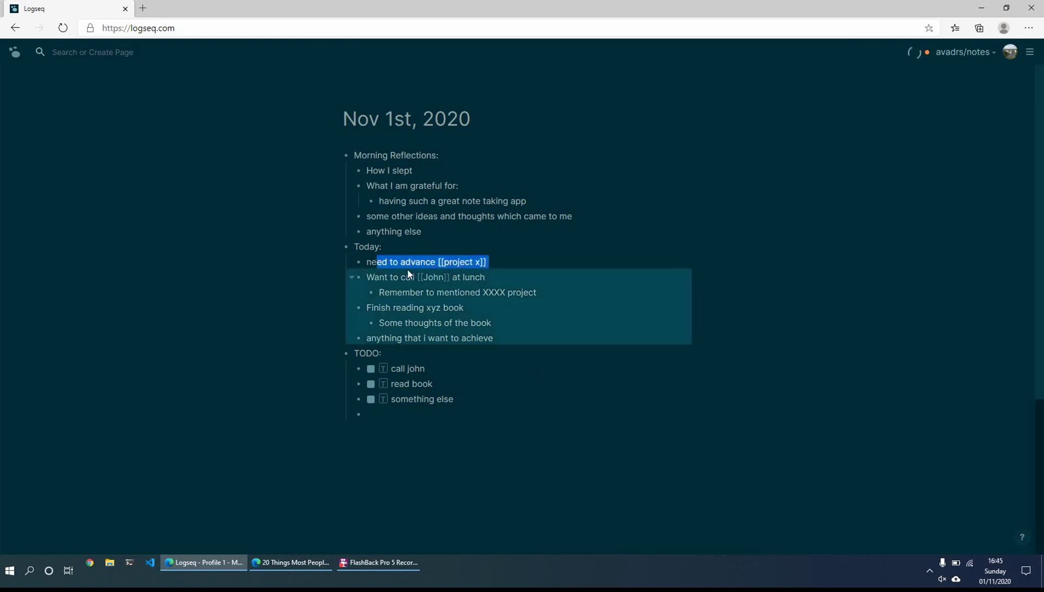
pyautogui.click(514, 264)
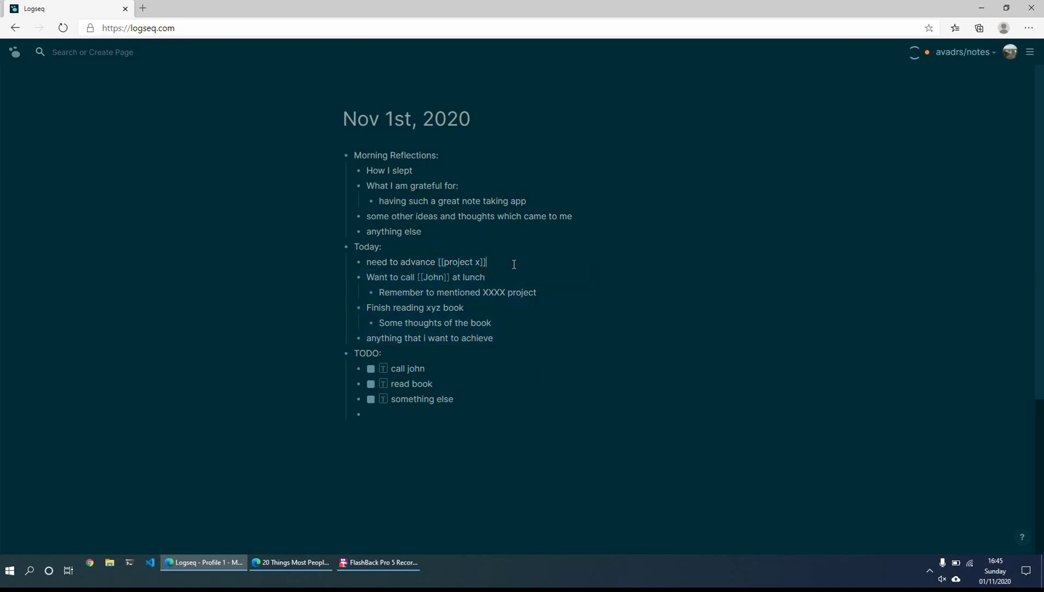
pyautogui.press('Return')
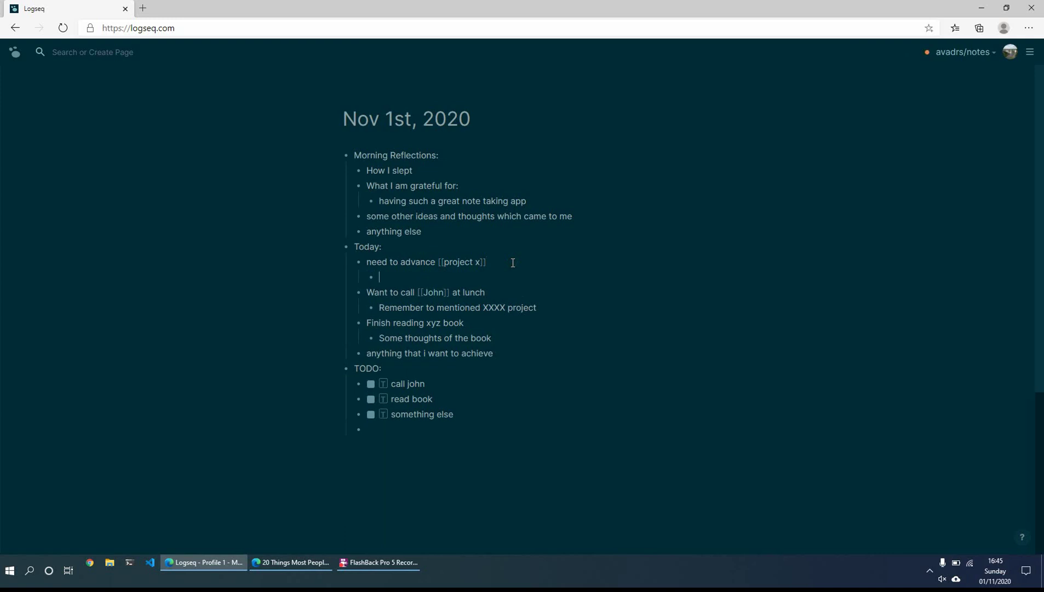
pyautogui.write('have a team call')
pyautogui.press('Return')
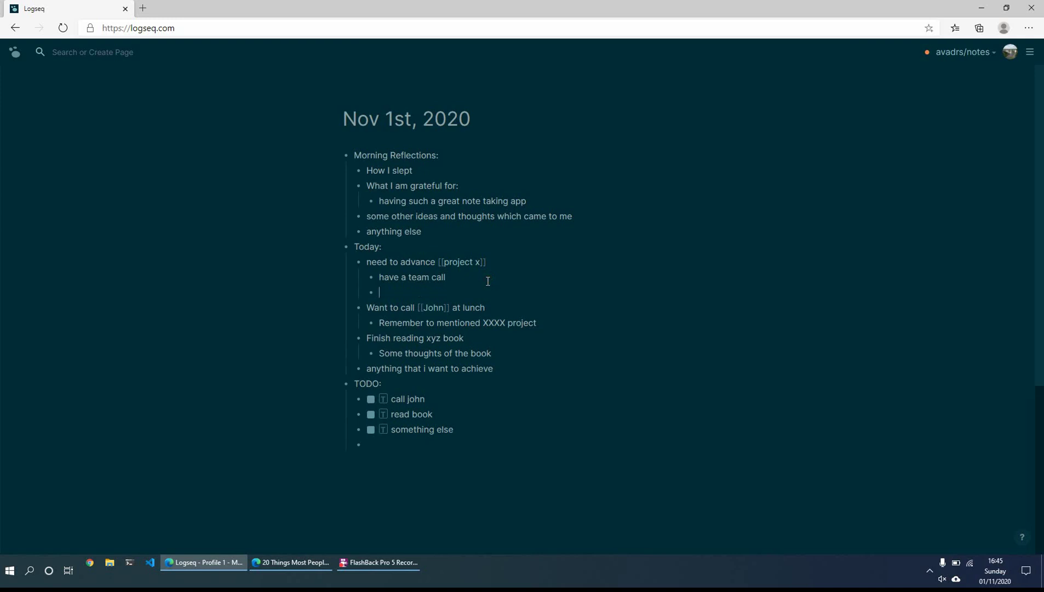
pyautogui.press('BackSpace')
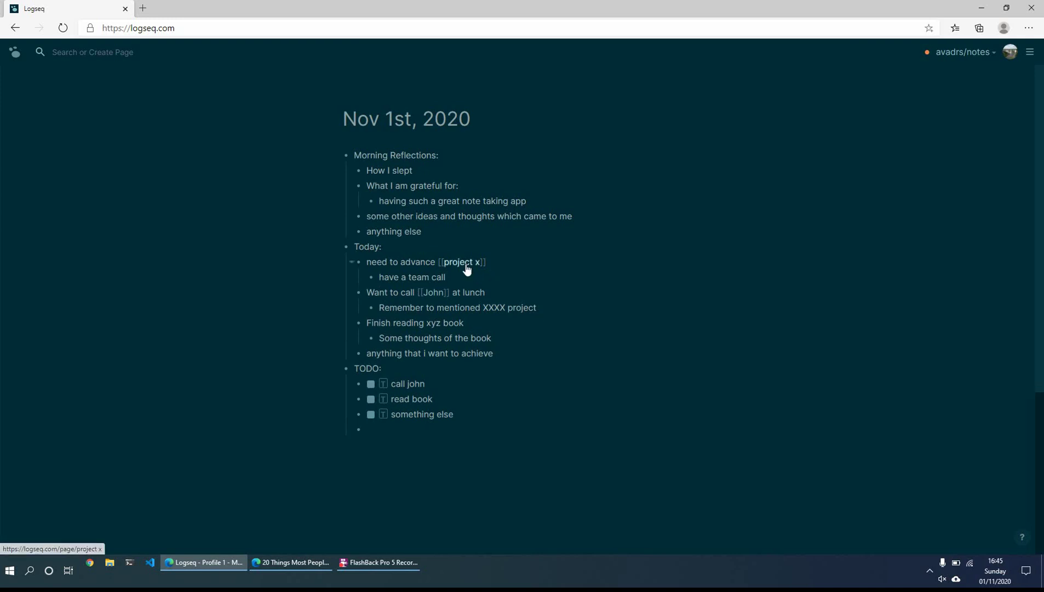
# - On the project x page, add a [[2020-11-01 - Call]] link under status Updates and follow it
pyautogui.click(463, 262)
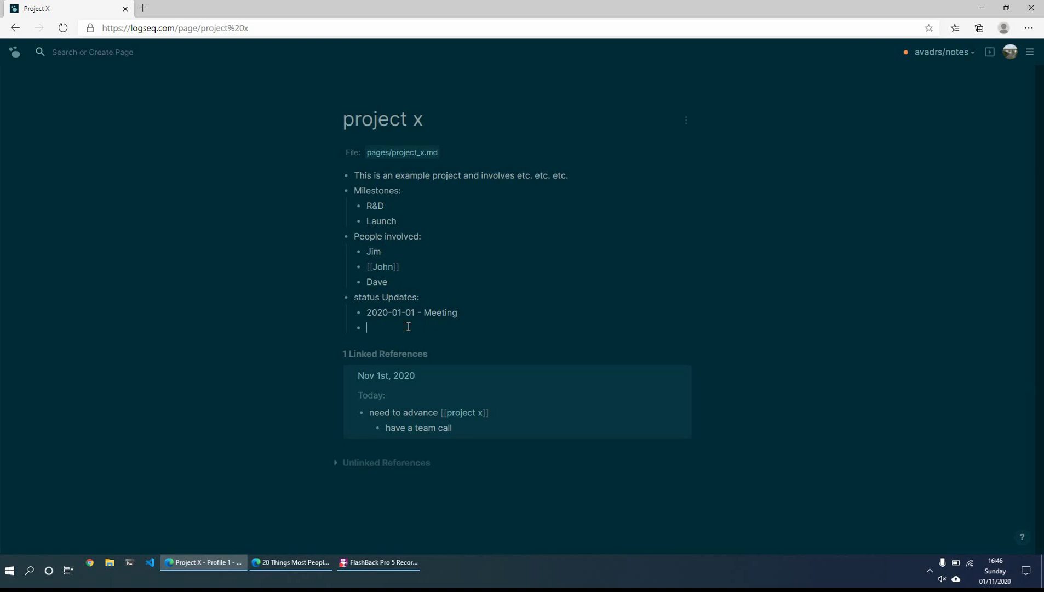
pyautogui.write('2020')
pyautogui.hotkey('shift', 'Home')
pyautogui.write('[[2020')
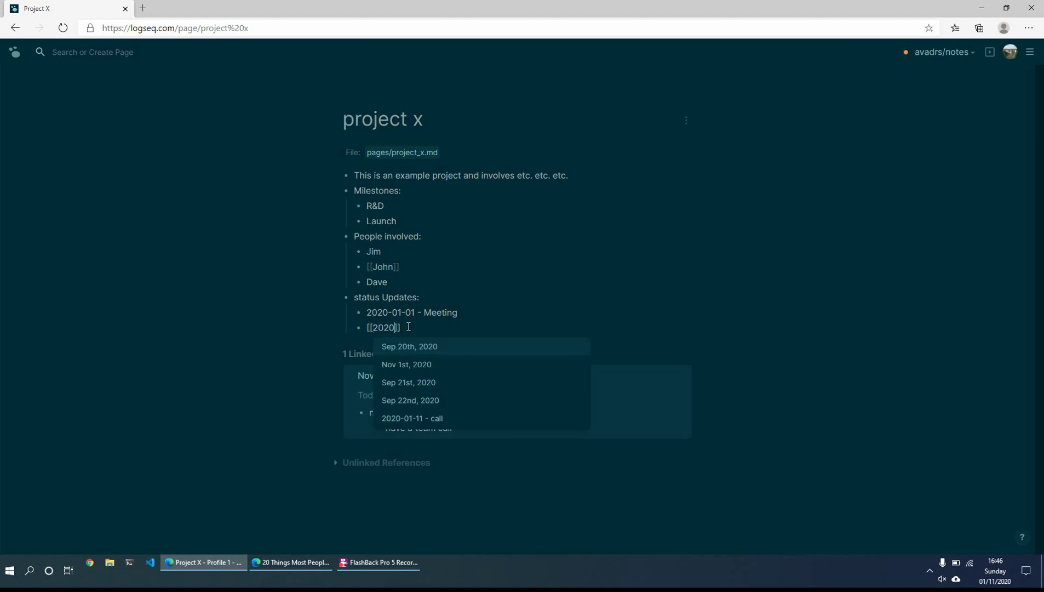
pyautogui.write('-11-01 - Call')
pyautogui.press('Escape')
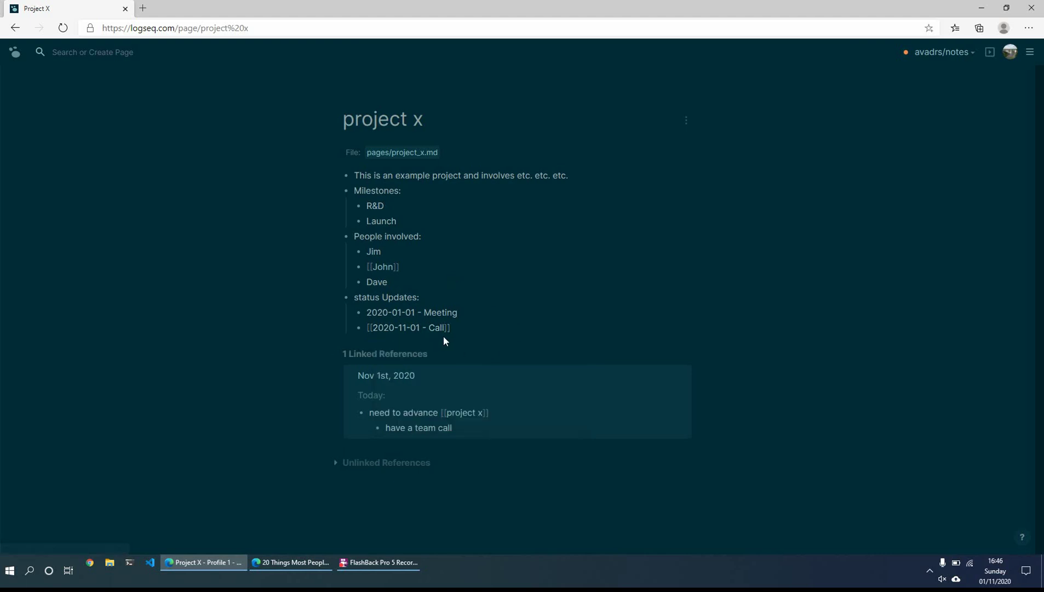
pyautogui.click(437, 330)
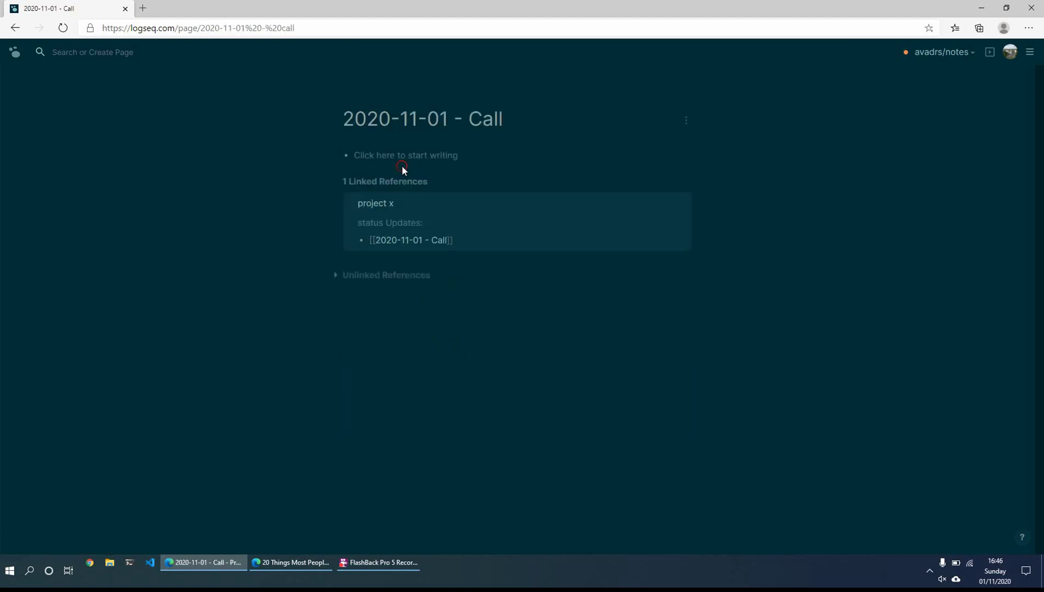
# - Start the call page with 'Call with' followed by three attendee bullets
pyautogui.click(401, 165)
pyautogui.write('Call with')
pyautogui.press('Return')
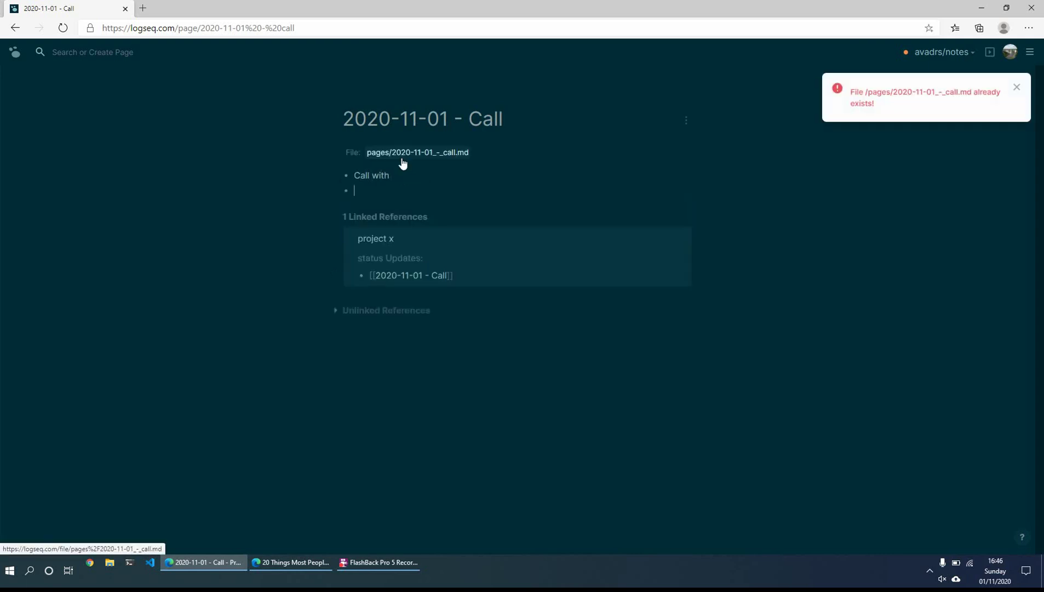
pyautogui.write('John')
pyautogui.press('Return')
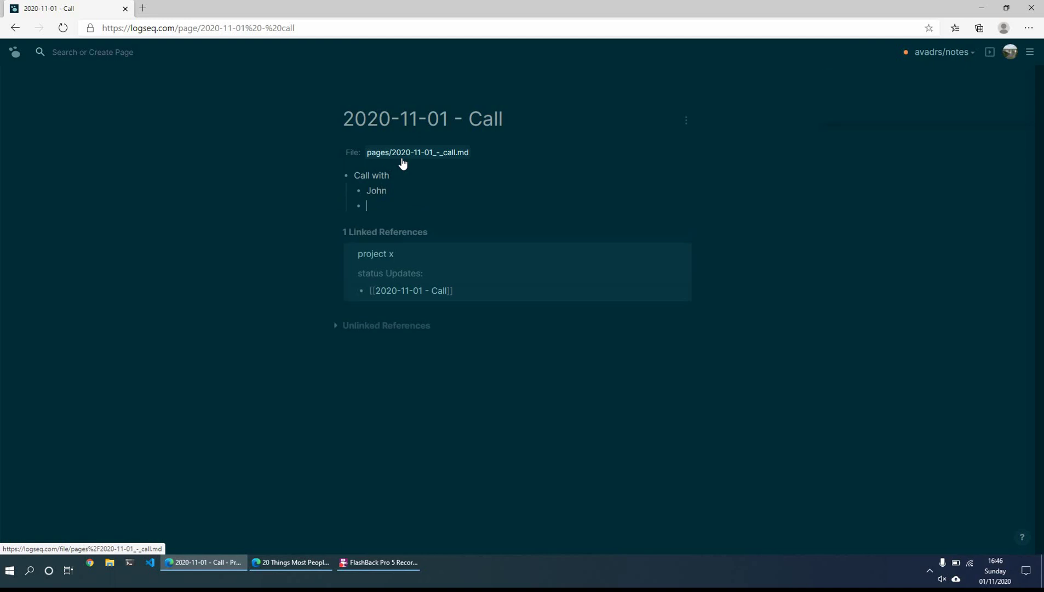
pyautogui.write('jim')
pyautogui.press('Return')
pyautogui.write('dave')
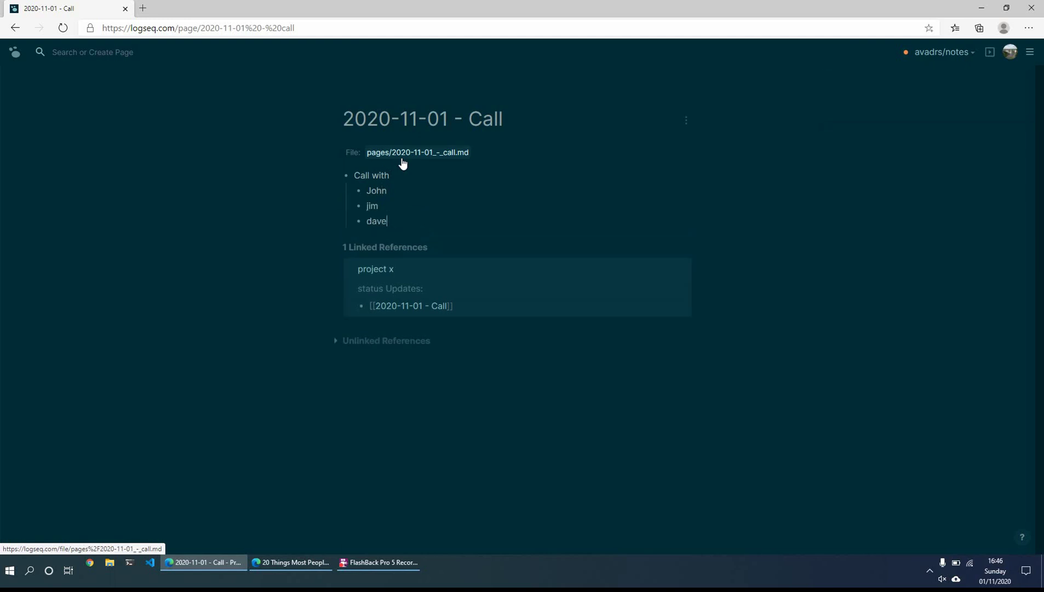
# - Add a top-level 'discussed' heading with nested points e, d and f
pyautogui.press('Return')
pyautogui.hotkey('shift', 'Tab')
pyautogui.write('discussed')
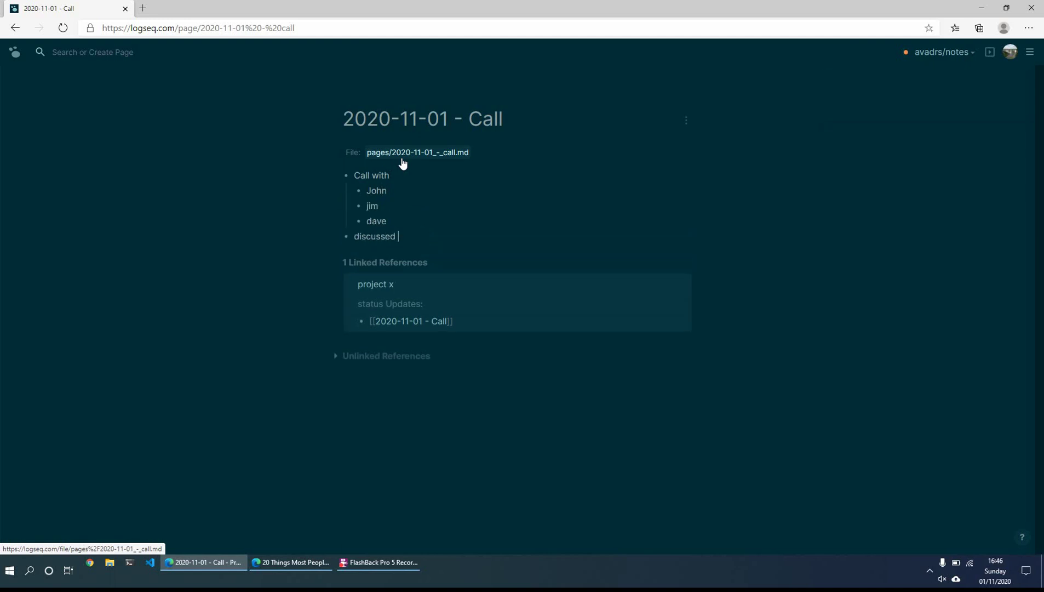
pyautogui.press('Return')
pyautogui.press('Tab')
pyautogui.write('e')
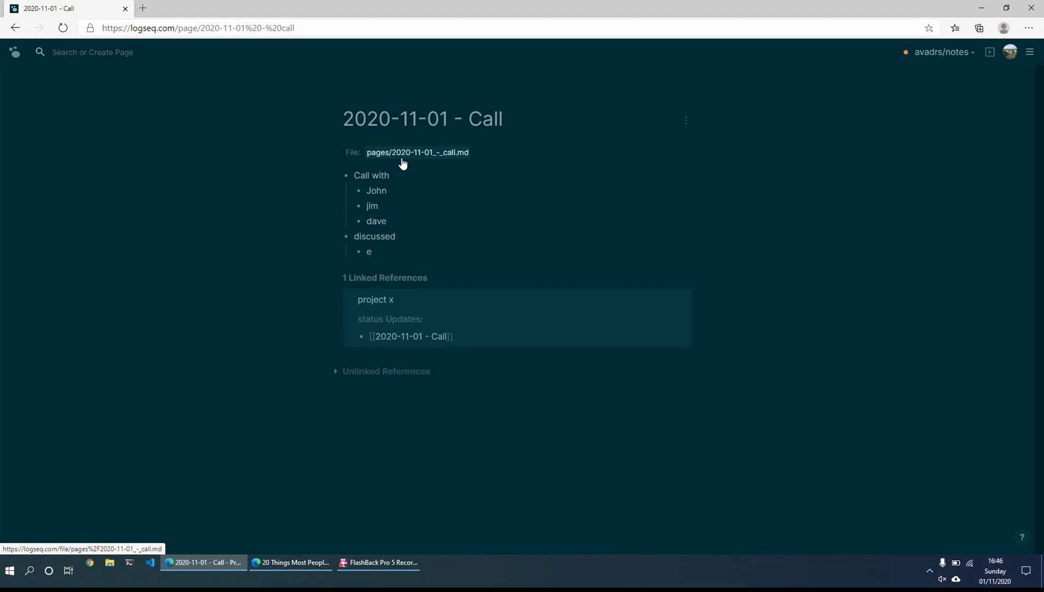
pyautogui.press('Return')
pyautogui.write('d')
pyautogui.press('Return')
pyautogui.write('f')
# - Add a 'next steps' heading with nested items d, gf and h
pyautogui.press('Return')
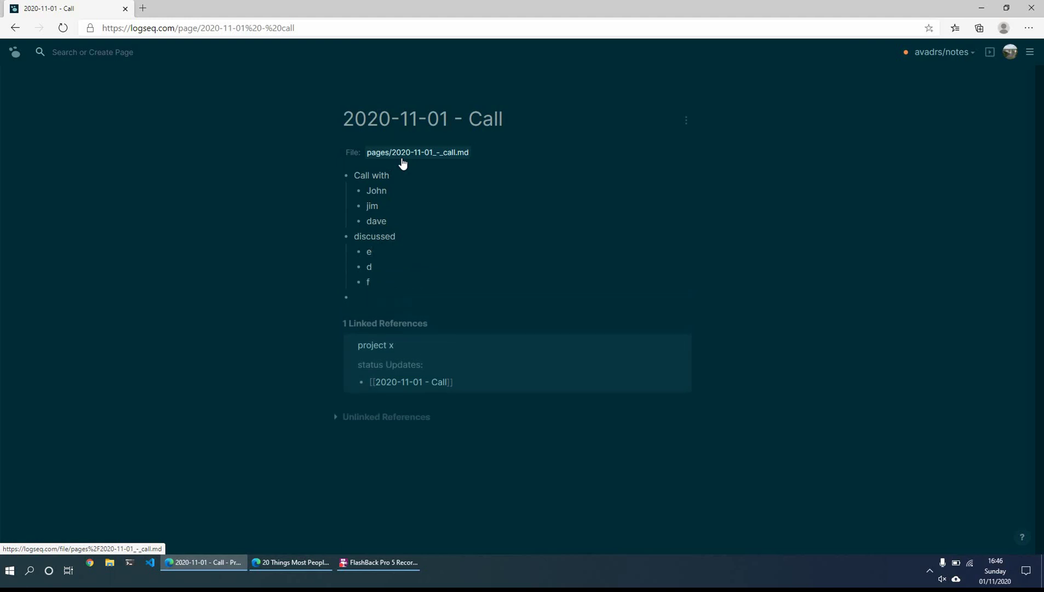
pyautogui.write('next steps')
pyautogui.press('Return')
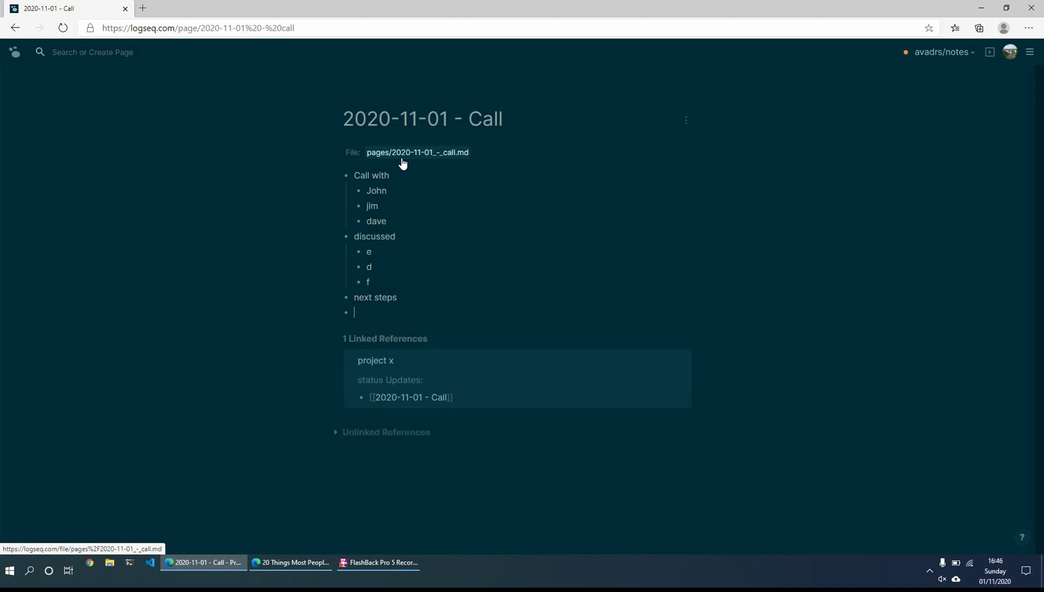
pyautogui.write('d')
pyautogui.press('Return')
pyautogui.write('gf')
pyautogui.press('Return')
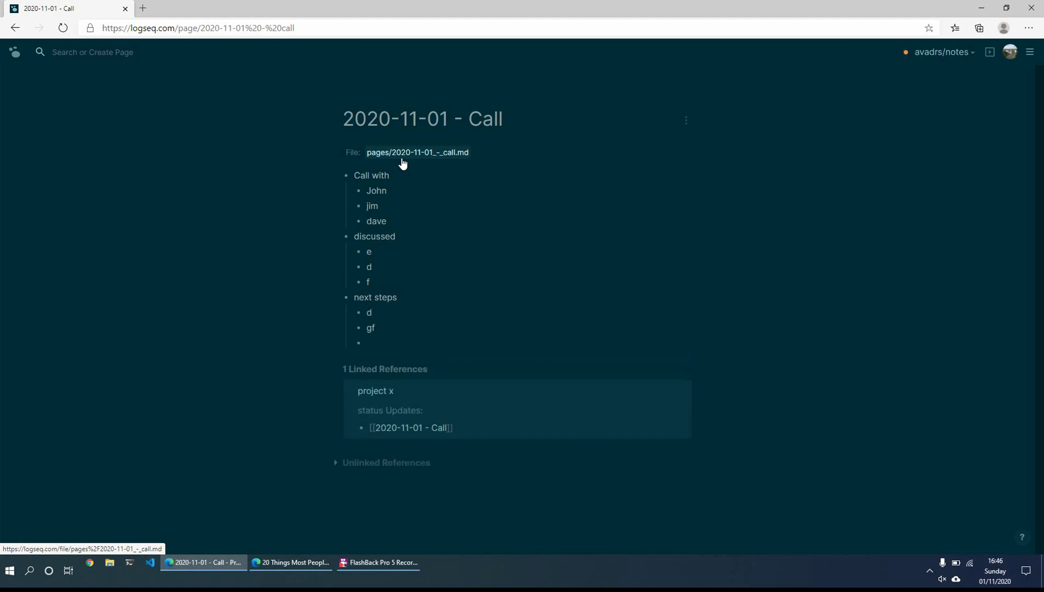
pyautogui.hotkey('shift', 'Tab')
pyautogui.write('h')
pyautogui.press('Tab')
# - On the project x page, try a 'call with' bullet under the call link, then remove it
pyautogui.click(378, 394)
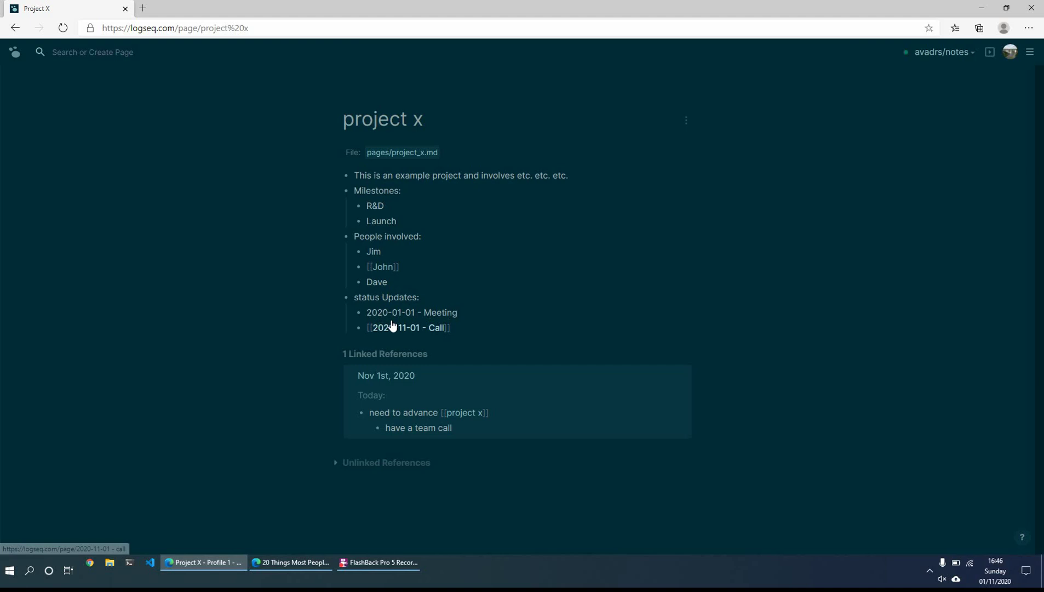
pyautogui.click(479, 329)
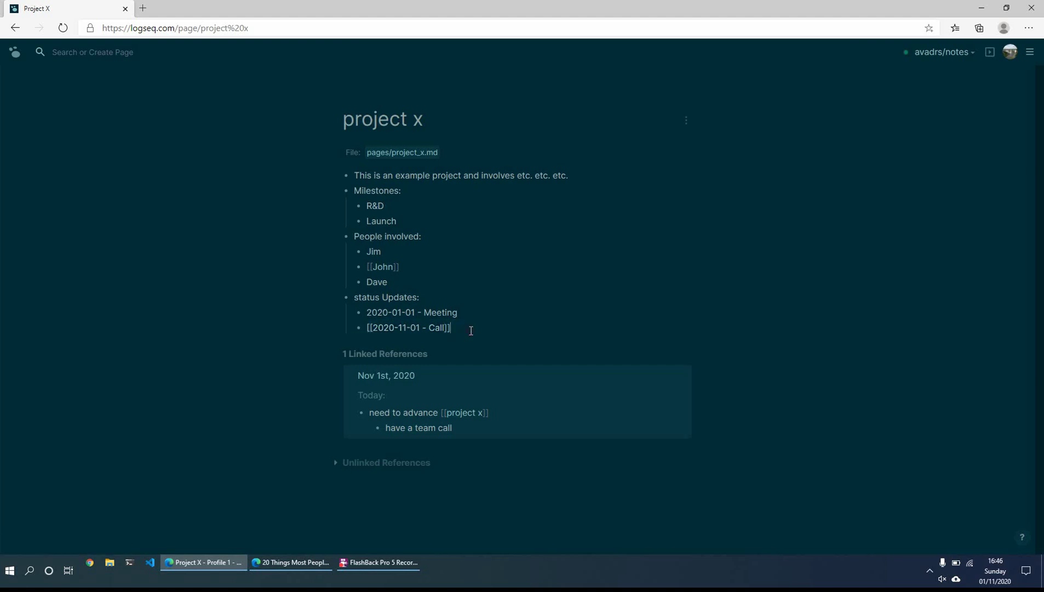
pyautogui.press('Return')
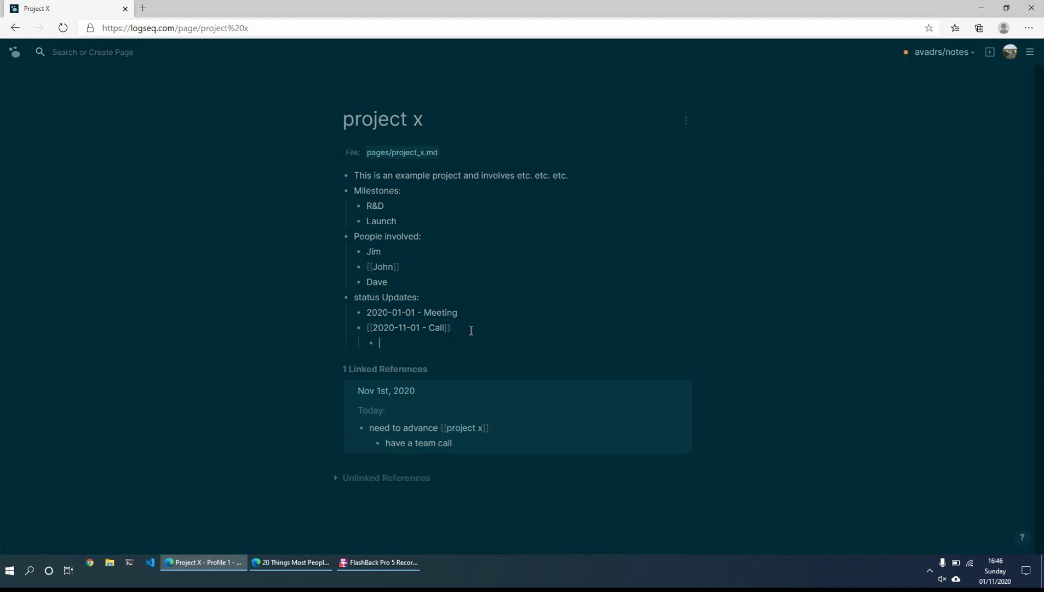
pyautogui.write('call with')
pyautogui.press('BackSpace')
pyautogui.press('BackSpace')
pyautogui.press('BackSpace')
pyautogui.press('BackSpace')
pyautogui.press('BackSpace')
pyautogui.press('BackSpace')
pyautogui.press('BackSpace')
pyautogui.press('BackSpace')
pyautogui.press('BackSpace')
pyautogui.press('BackSpace')
pyautogui.press('BackSpace')
pyautogui.click(478, 322)
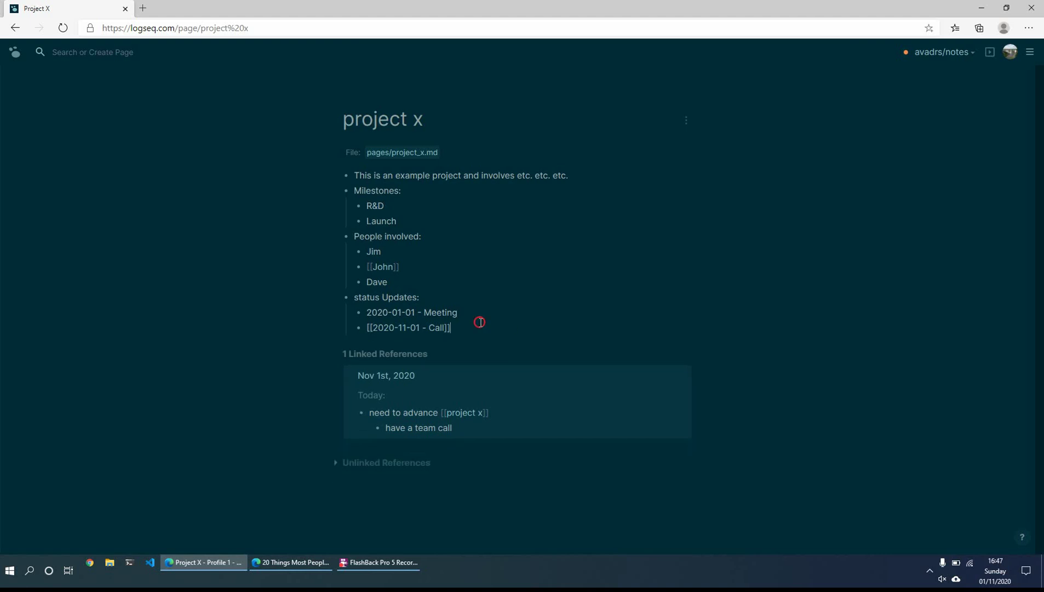
# - Navigate via the call page and project x to the Nov 1st, 2020 journal, then the contact's page
pyautogui.click(424, 328)
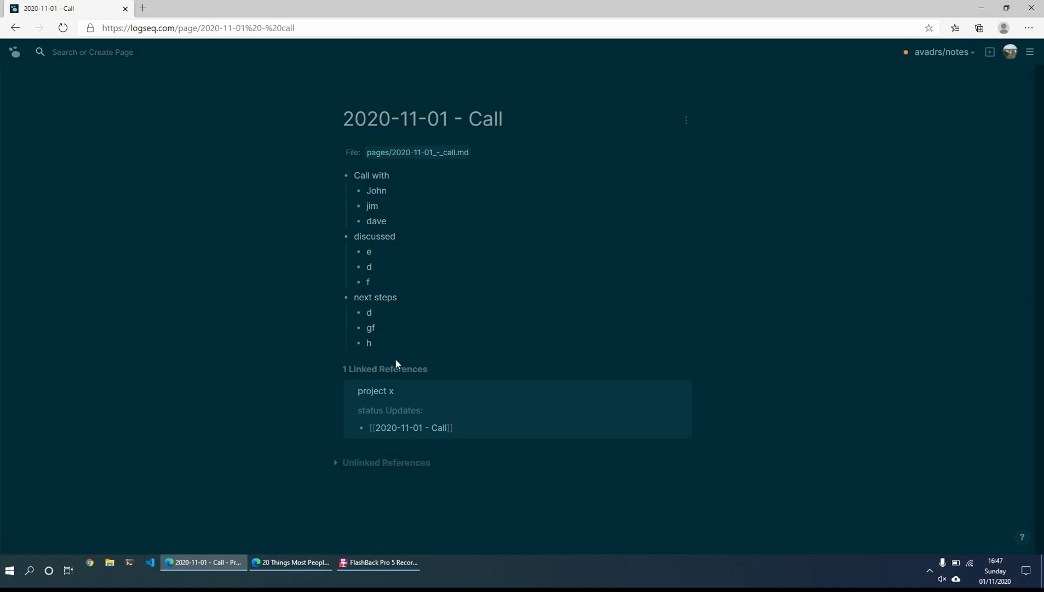
pyautogui.click(371, 391)
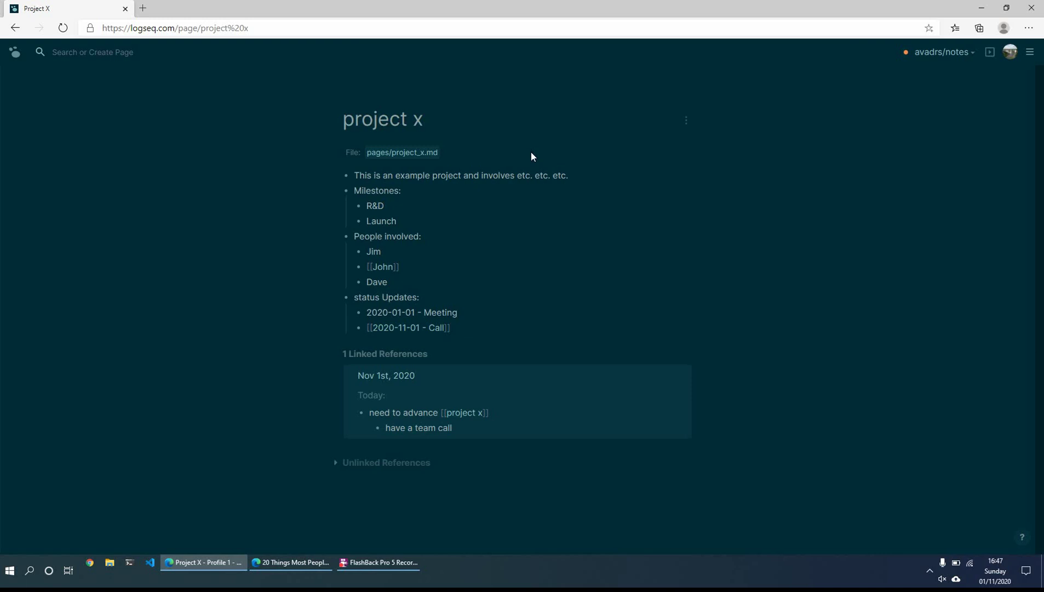
pyautogui.click(382, 377)
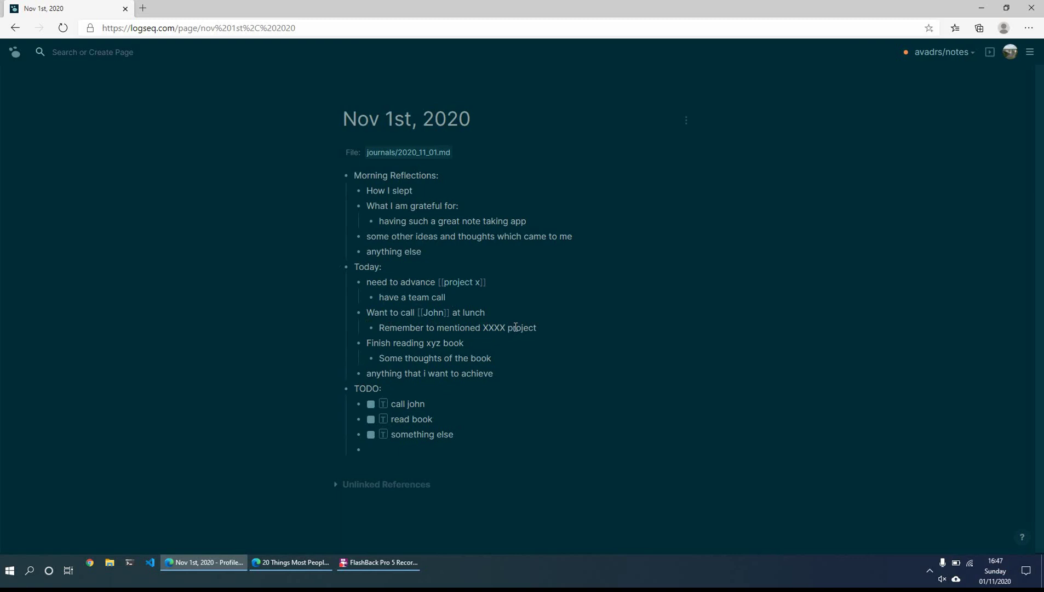
pyautogui.click(437, 314)
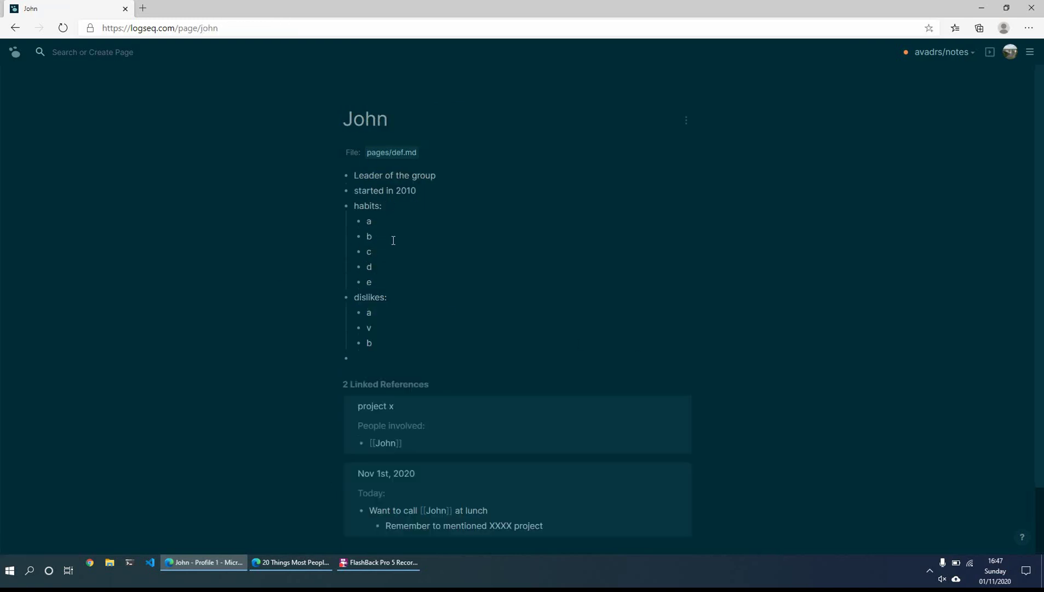
# - Add a calls heading on the contact's page with a [[Nov 1st, 2020]] child link
pyautogui.click(371, 364)
pyautogui.write('calls with john')
pyautogui.press('Return')
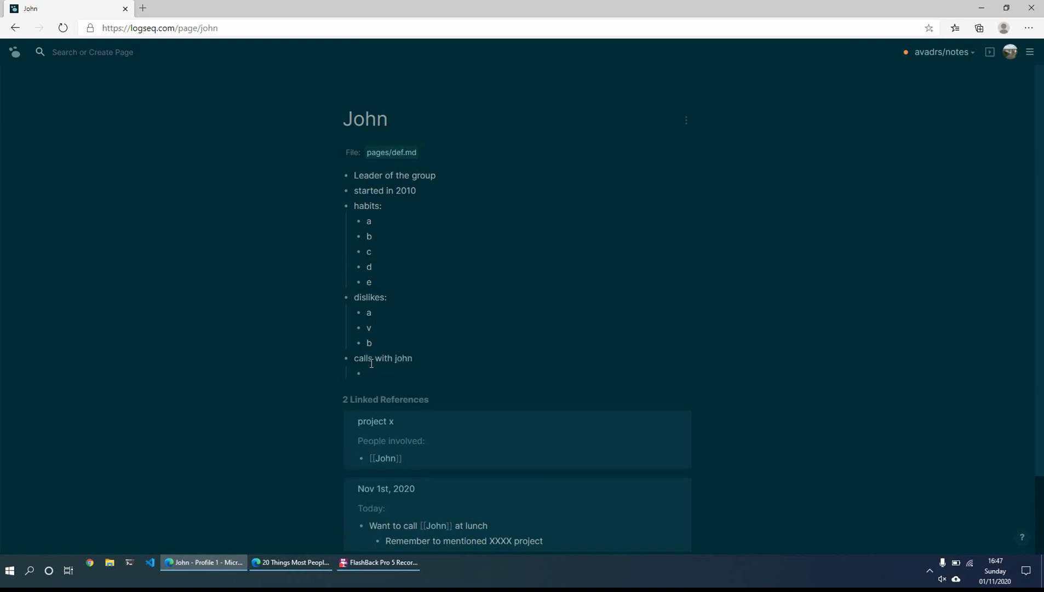
pyautogui.write('[[No')
pyautogui.press('Return')
pyautogui.press('Return')
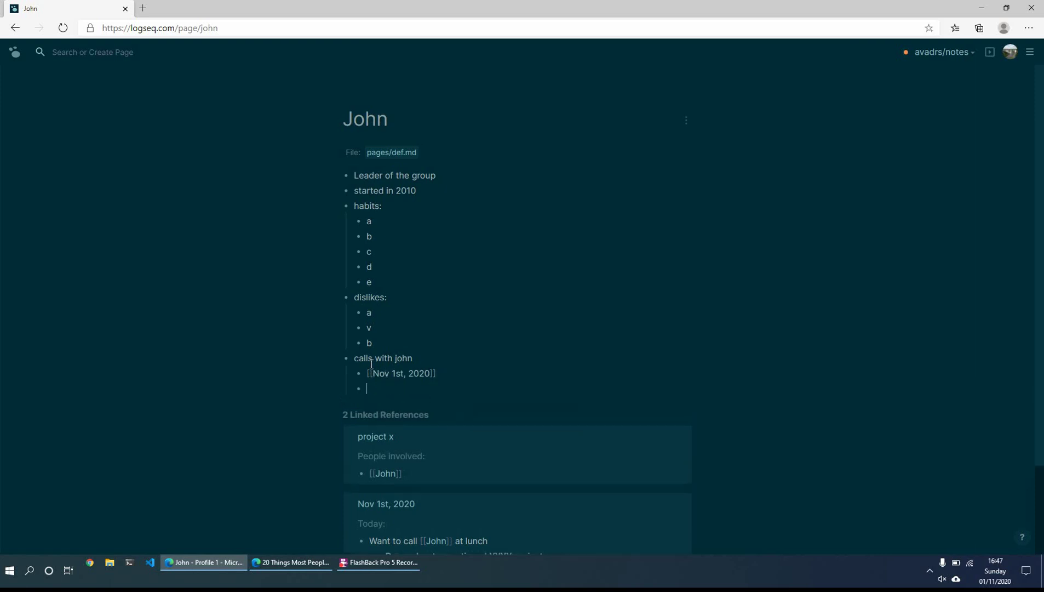
# - Write 'discussed picking up fishing equipment' under the link, fixing typos with spellcheck suggestions
pyautogui.write('disucssed pcking up fishing')
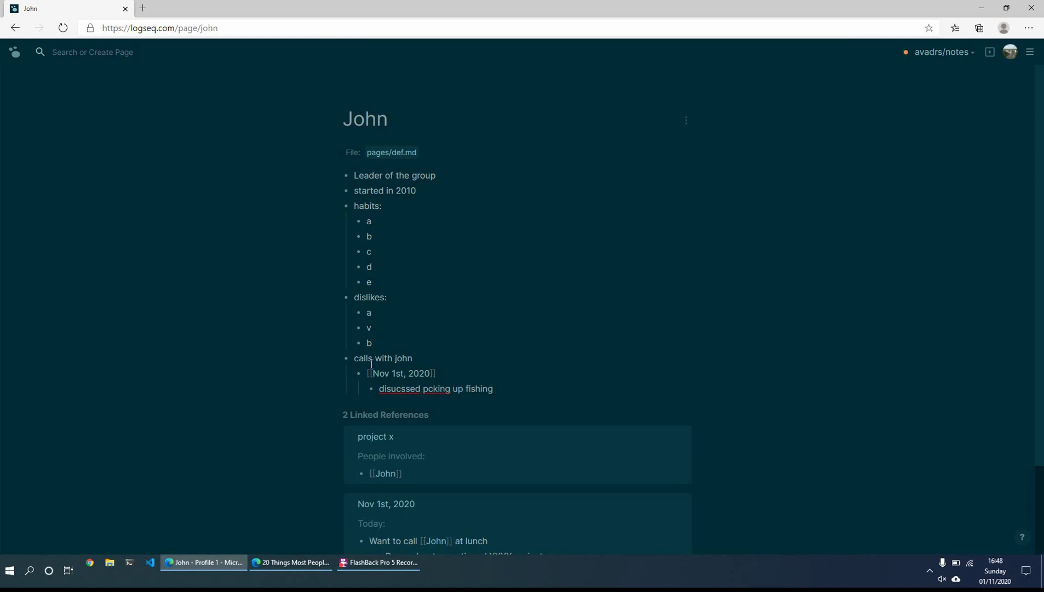
pyautogui.rightClick(397, 390)
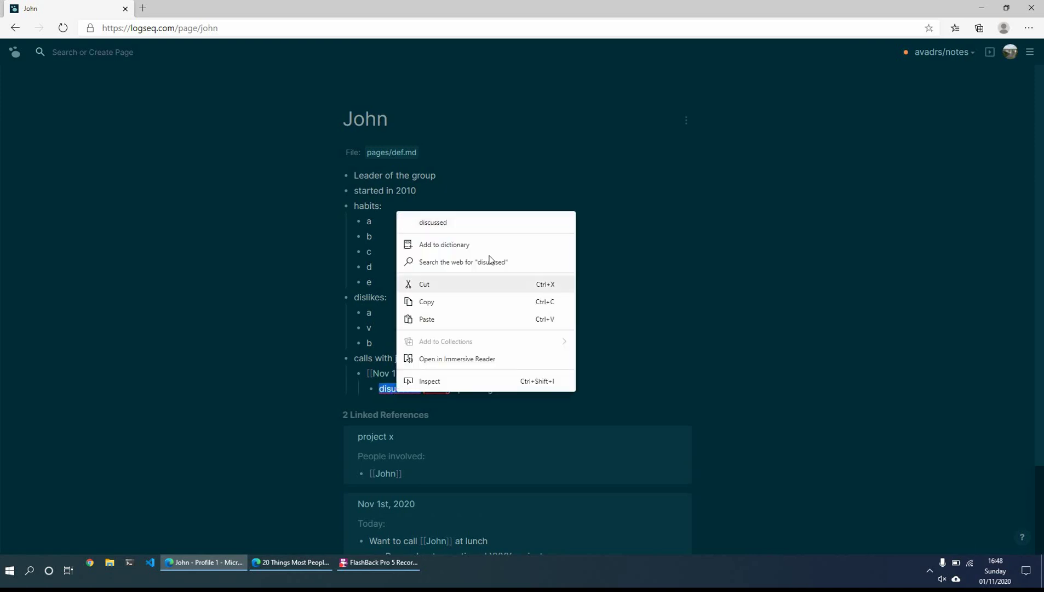
pyautogui.click(449, 229)
pyautogui.rightClick(449, 389)
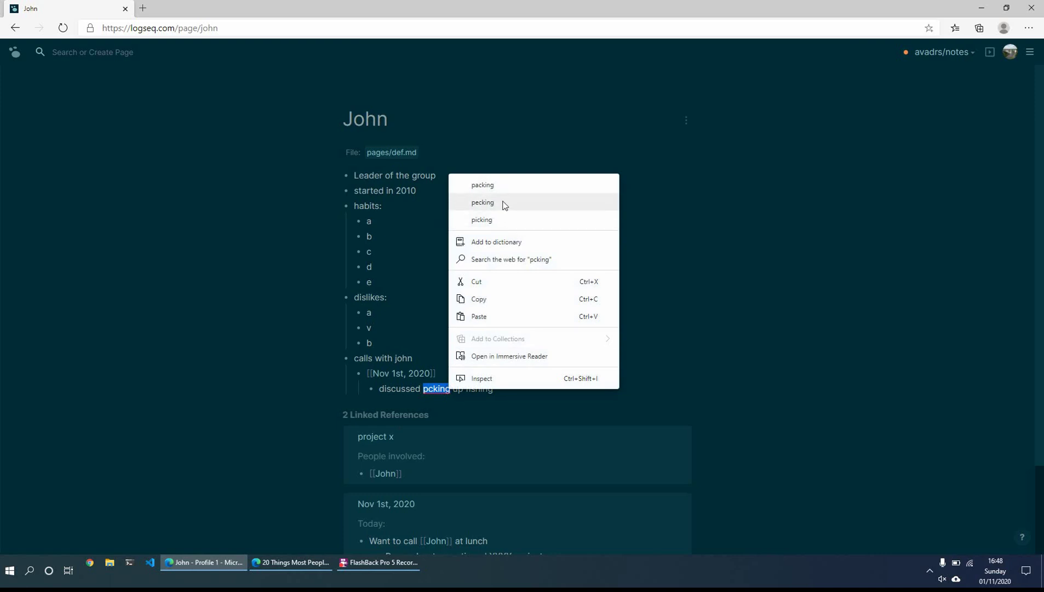
pyautogui.click(497, 222)
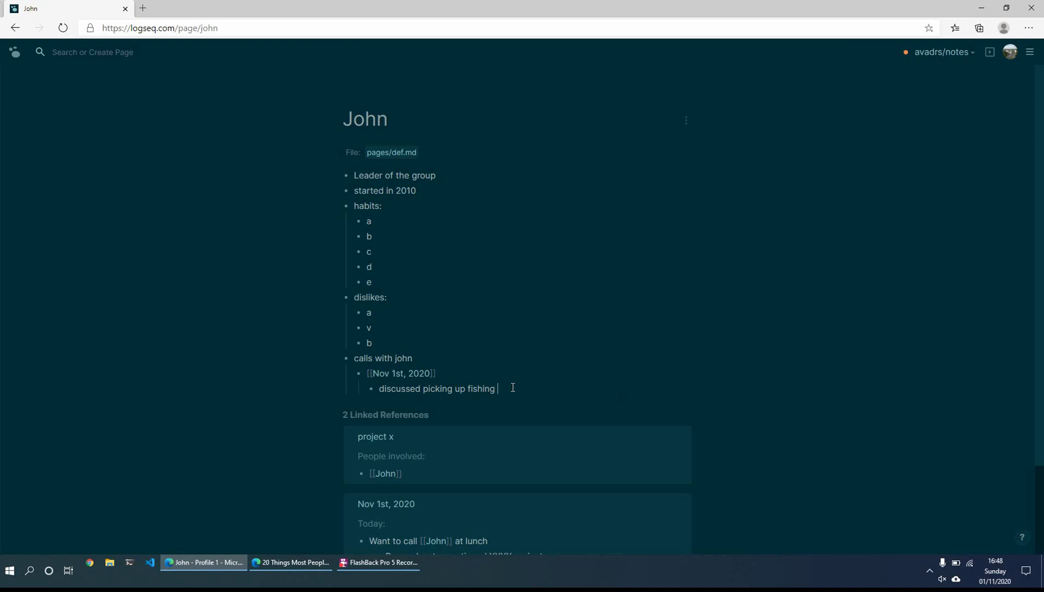
pyautogui.write('equipm,ent')
pyautogui.press('Left')
pyautogui.press('Left')
pyautogui.press('Left')
pyautogui.press('BackSpace')
pyautogui.press('Return')
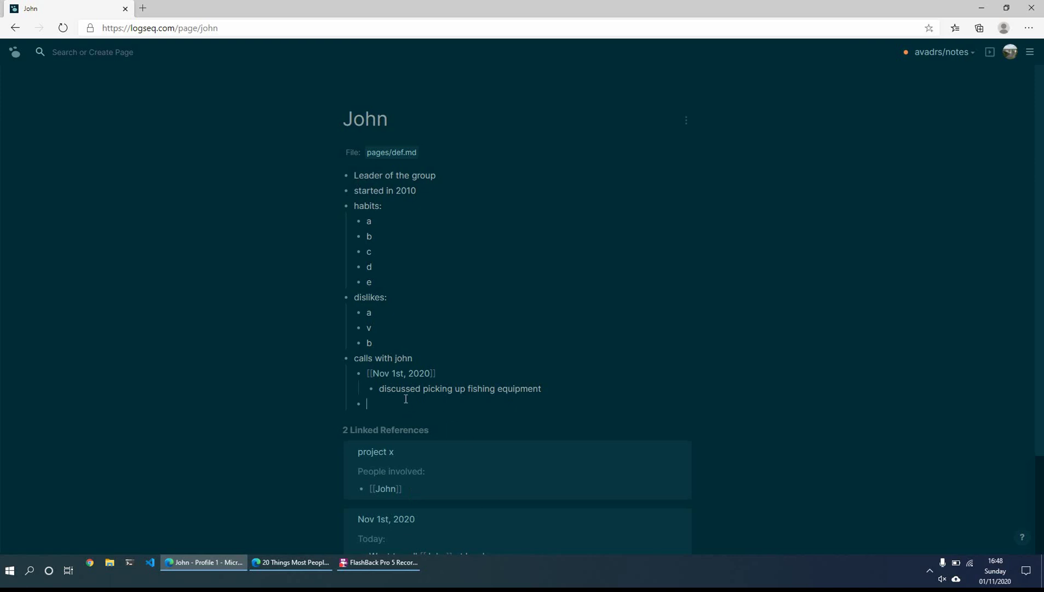
# - Mark the three TODOs in the Nov 1st, 2020 journal as done
pyautogui.click(12, 58)
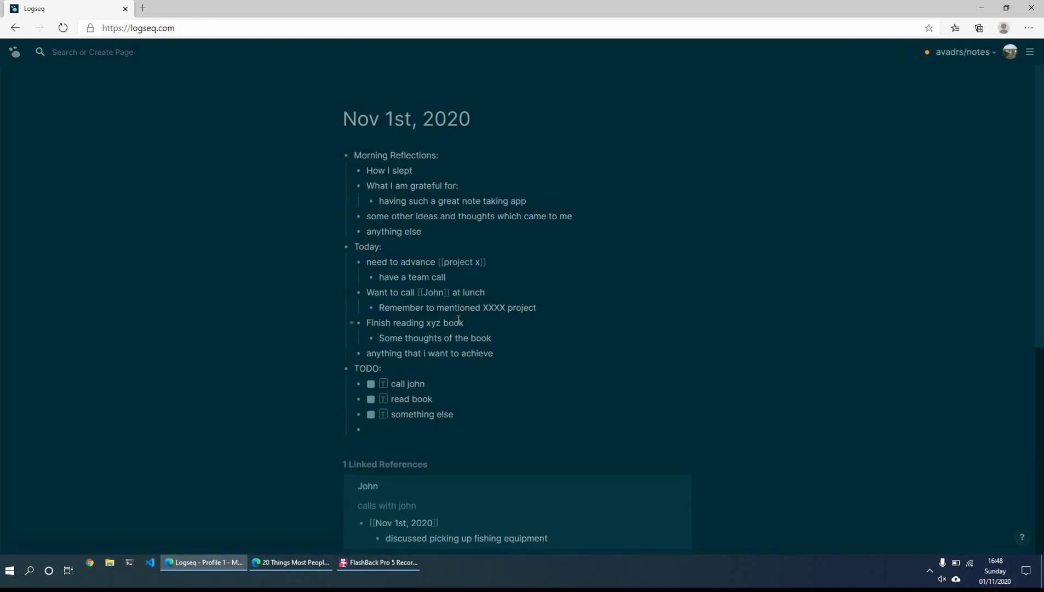
pyautogui.click(371, 384)
pyautogui.click(370, 401)
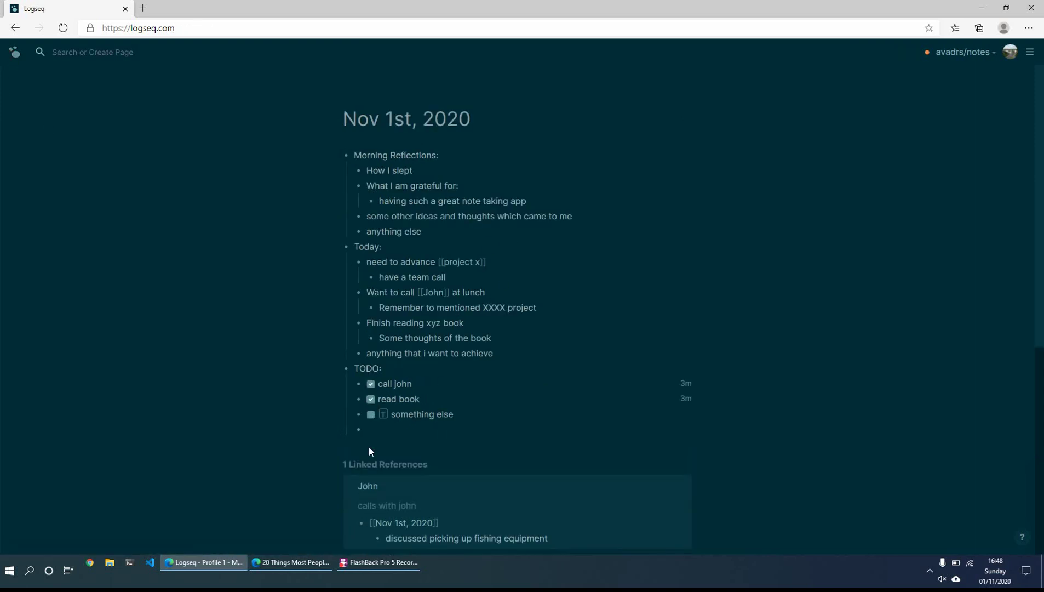
pyautogui.click(370, 415)
# - Add an 'Evening Reflections' heading below the TODOs with an empty child bullet
pyautogui.click(379, 432)
pyautogui.write('EV')
pyautogui.press('BackSpace')
pyautogui.write('vening')
pyautogui.press('Return')
pyautogui.press('BackSpace')
pyautogui.write('Reflec')
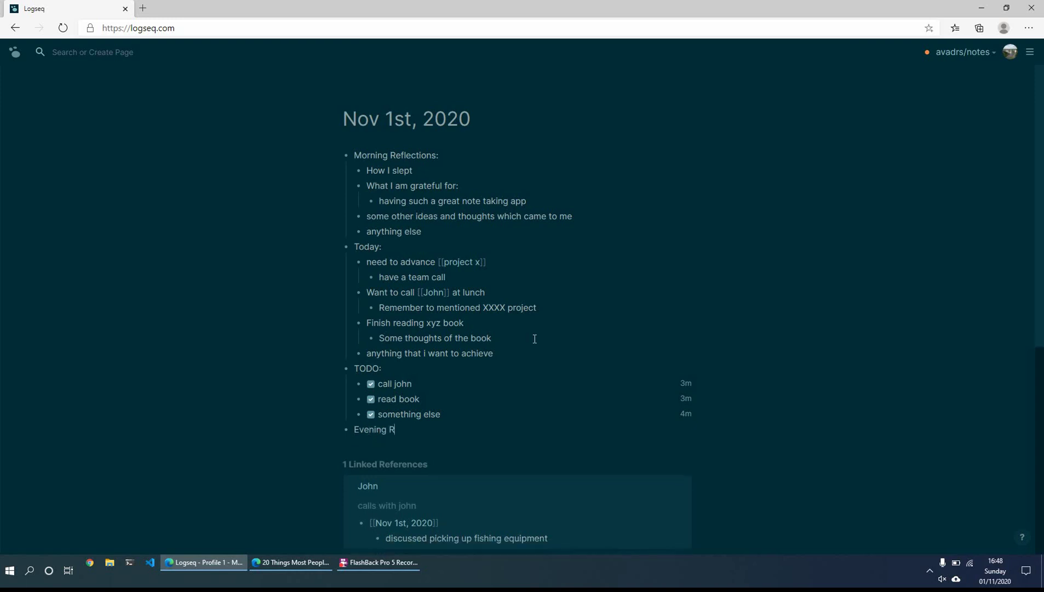
pyautogui.write('tionsw')
pyautogui.press('BackSpace')
pyautogui.press('Return')
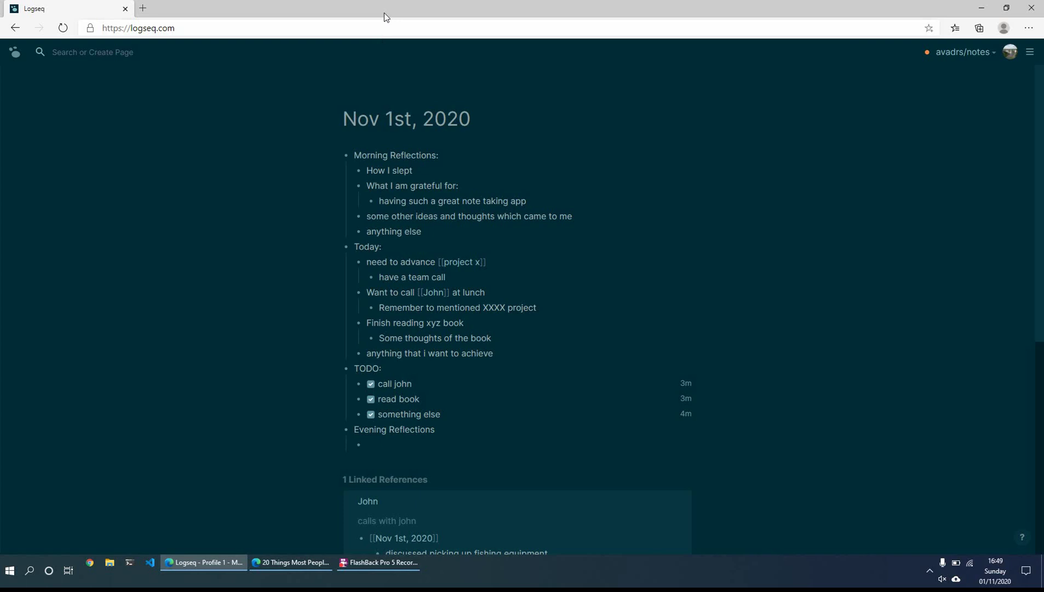
# - Dock Logseq on the left half with the Medium article window beside it
pyautogui.click(339, 12)
pyautogui.press('super+Left')
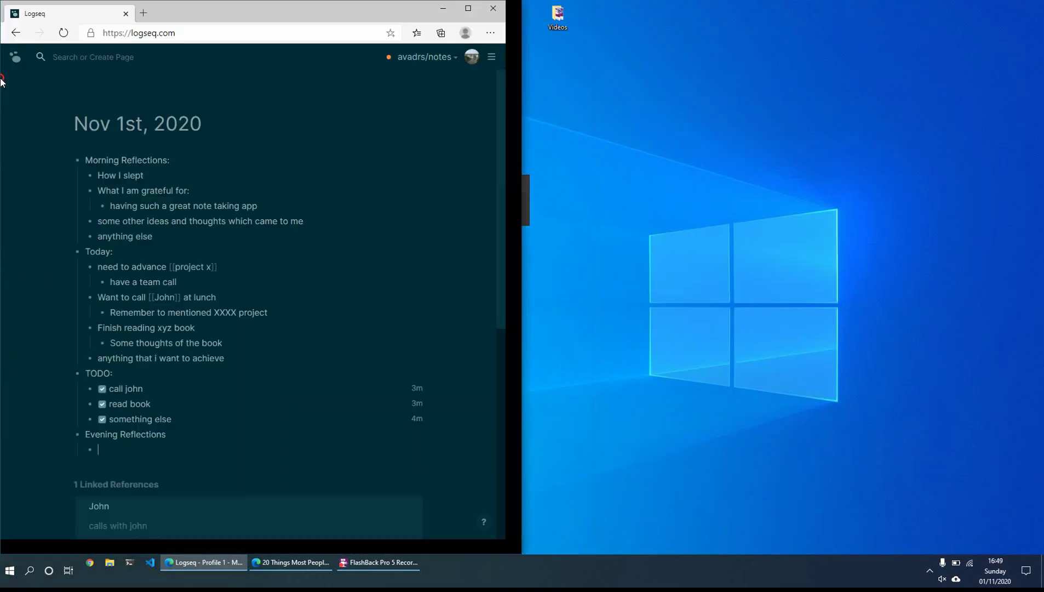
pyautogui.click(819, 254)
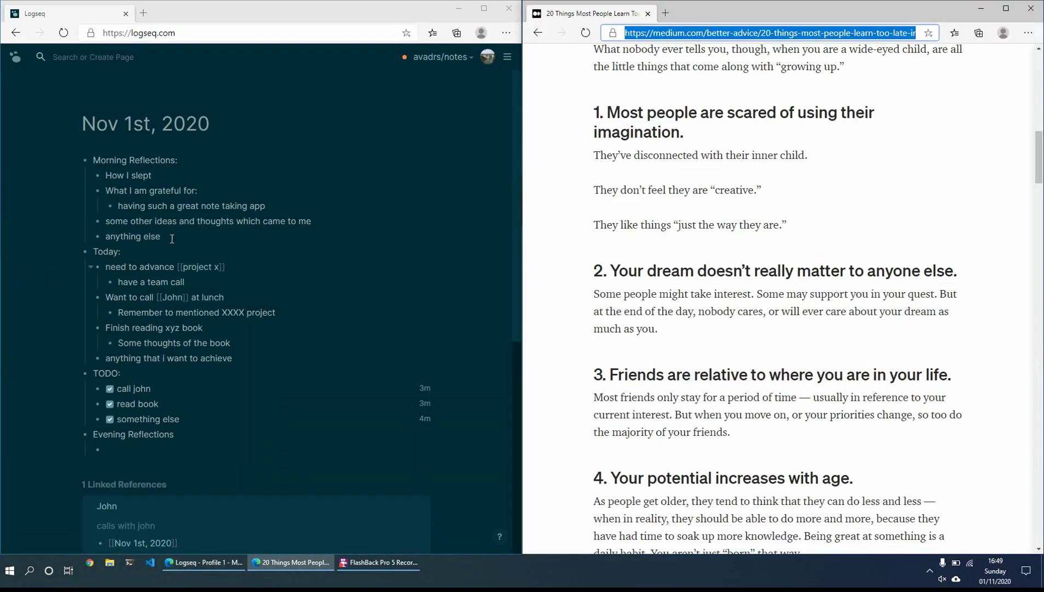
pyautogui.scroll(3, 827, 248)
pyautogui.scroll(10, 776, 250)
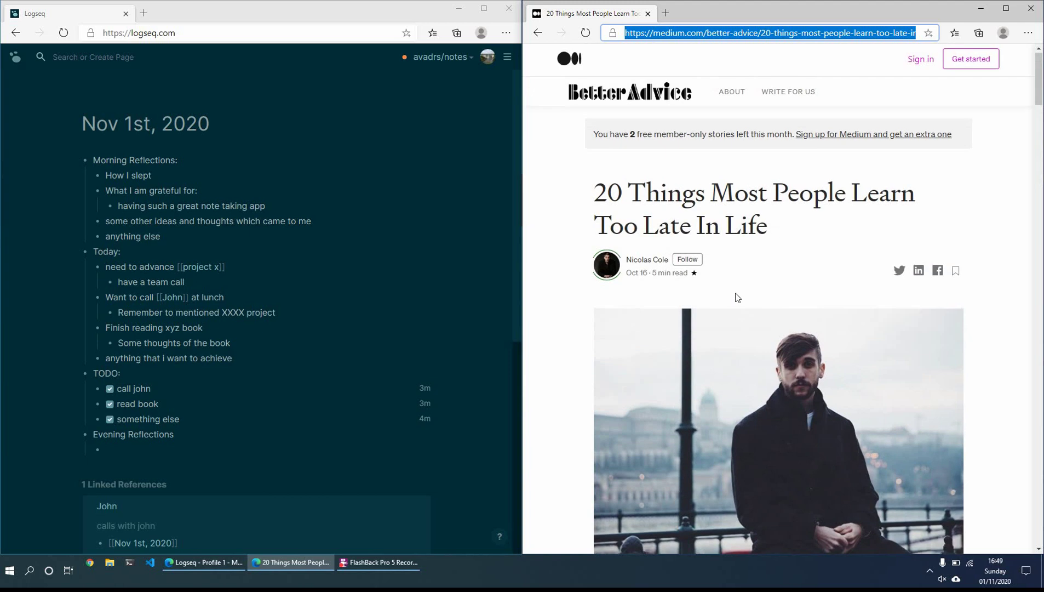
pyautogui.scroll(-10, 729, 308)
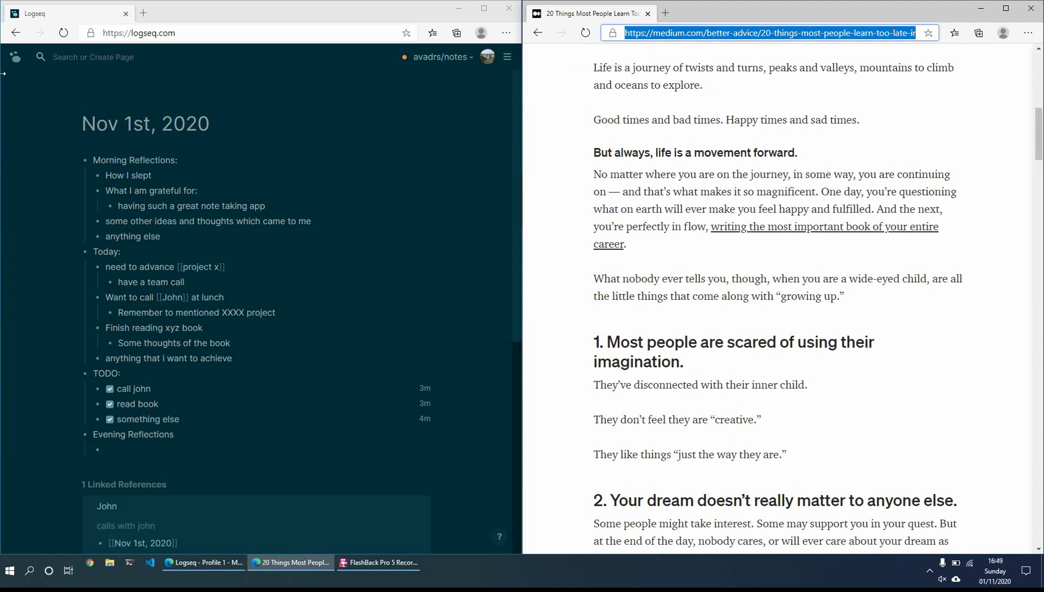
# - Create and open a new page named 'things to remember'
pyautogui.click(133, 59)
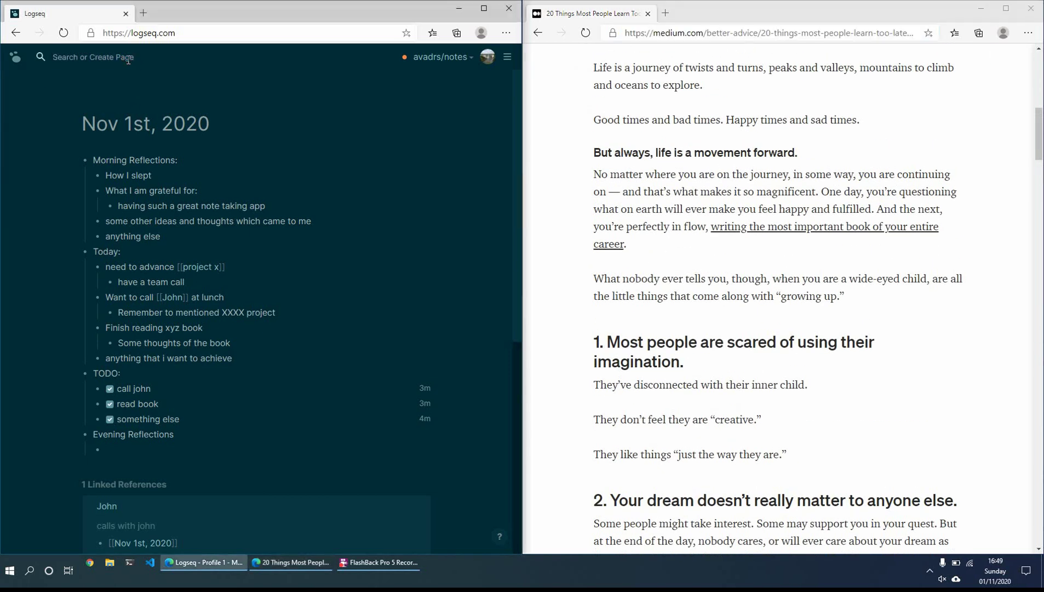
pyautogui.write('things to remem')
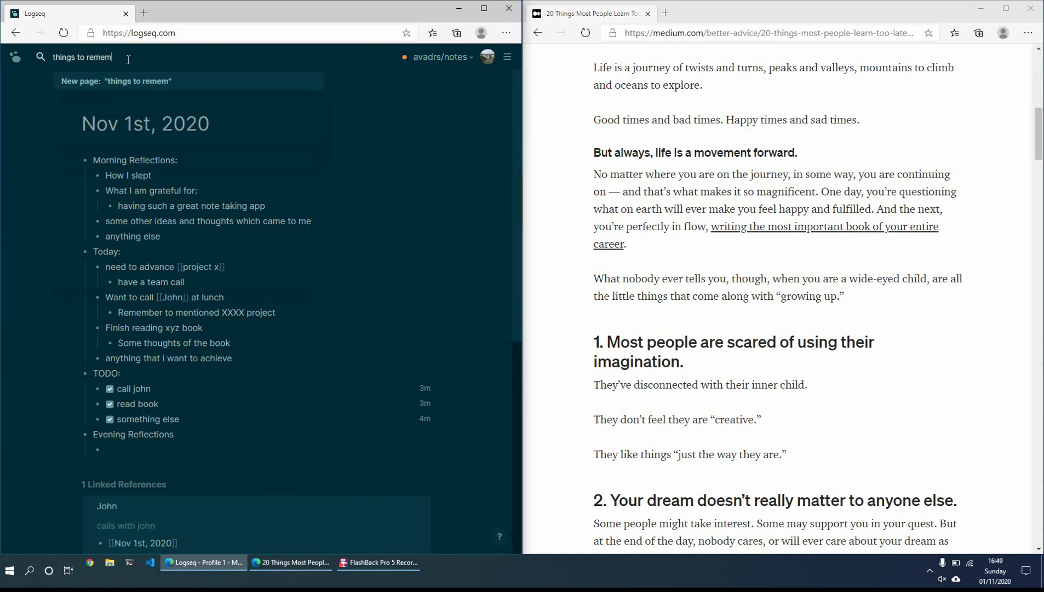
pyautogui.press('BackSpace')
pyautogui.write('b')
pyautogui.press('BackSpace')
pyautogui.write('member')
pyautogui.press('Return')
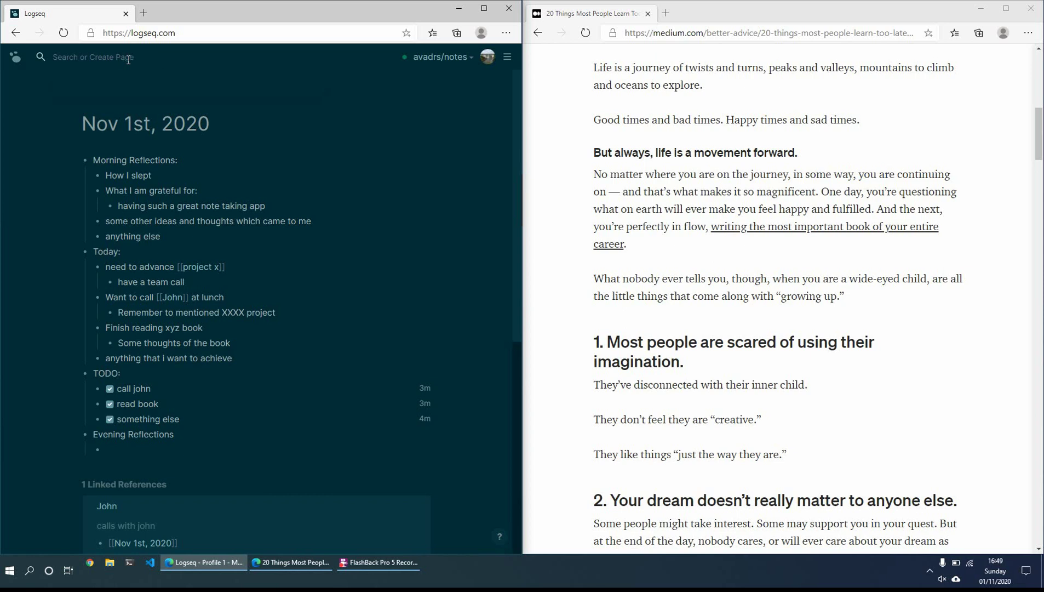
# - Write 'Things to keep in mind:' followed by the tip 'Do not be scared to think outside the box and use imagination'
pyautogui.click(109, 174)
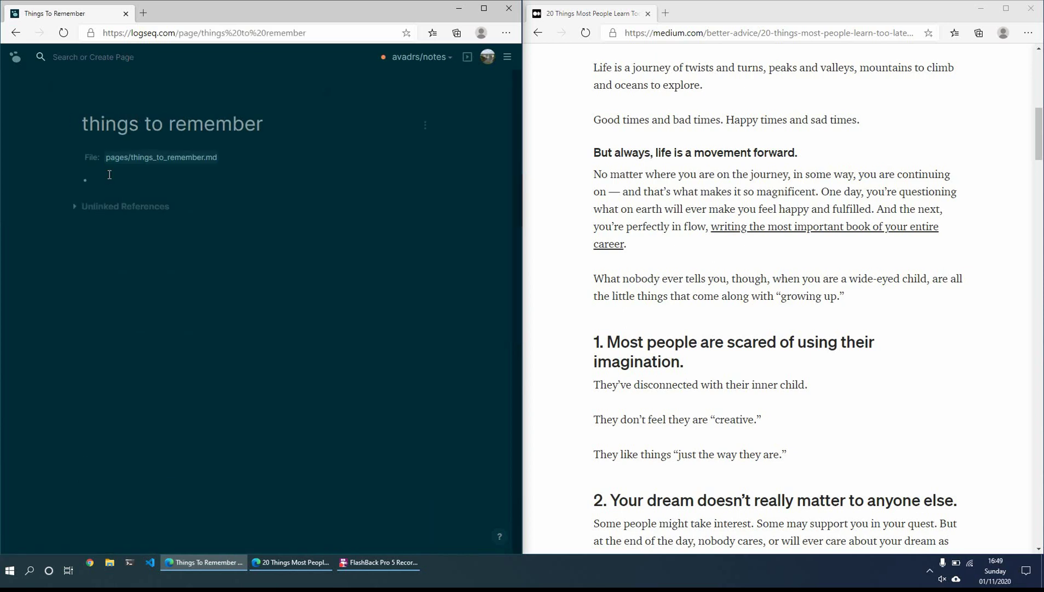
pyautogui.write('Things to keep in mind:')
pyautogui.press('Return')
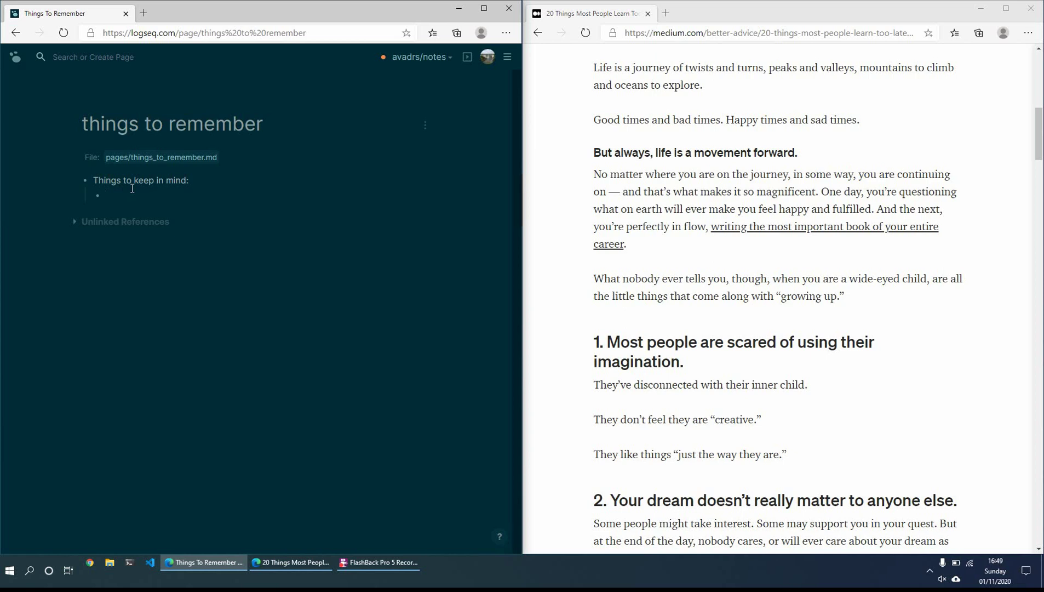
pyautogui.scroll(-2, 814, 299)
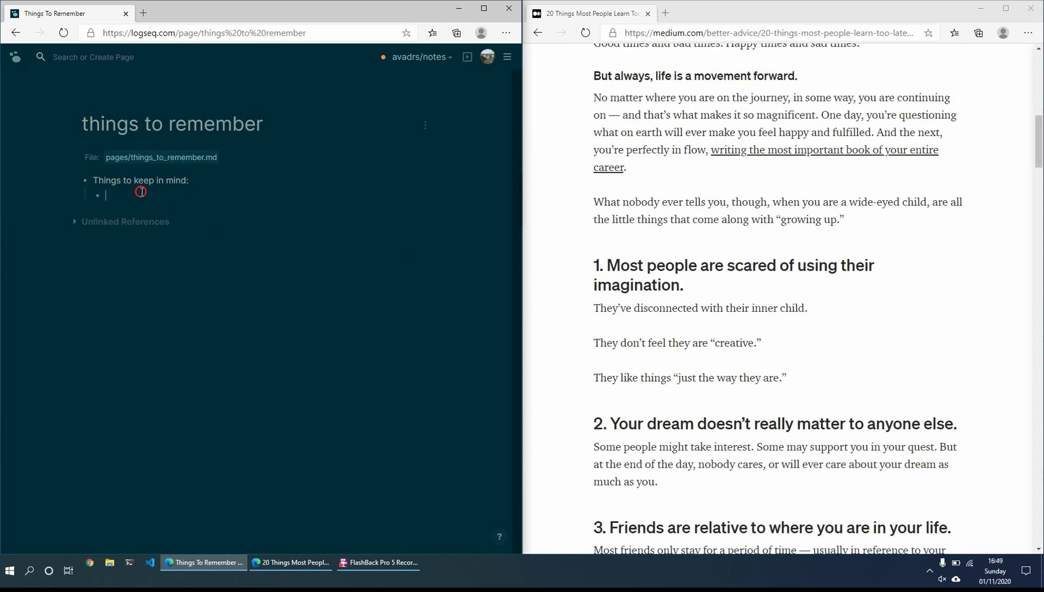
pyautogui.write('Do not be scared to think out')
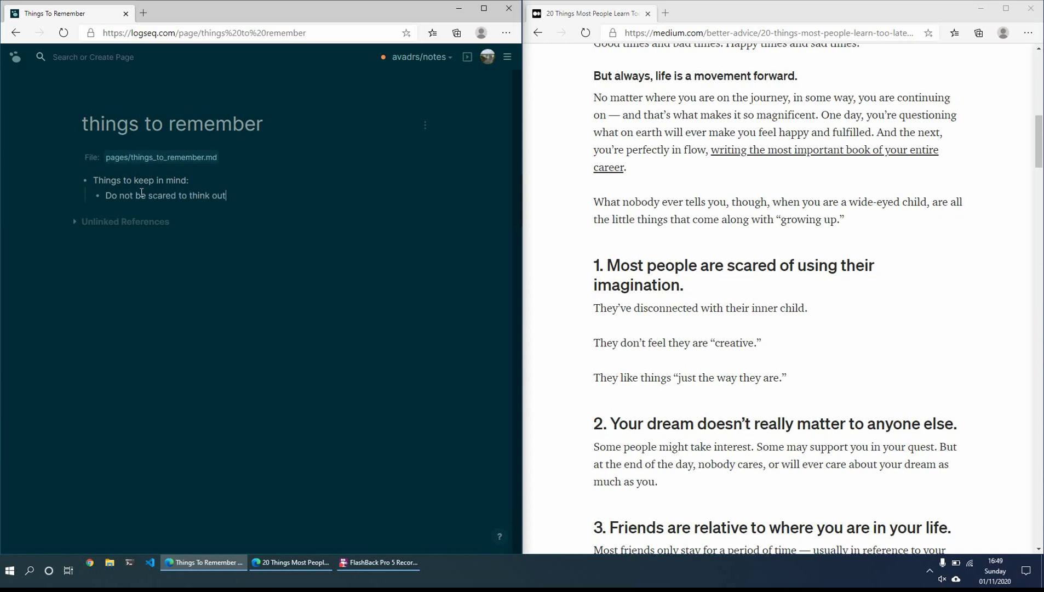
pyautogui.write('sdide the box and use ima')
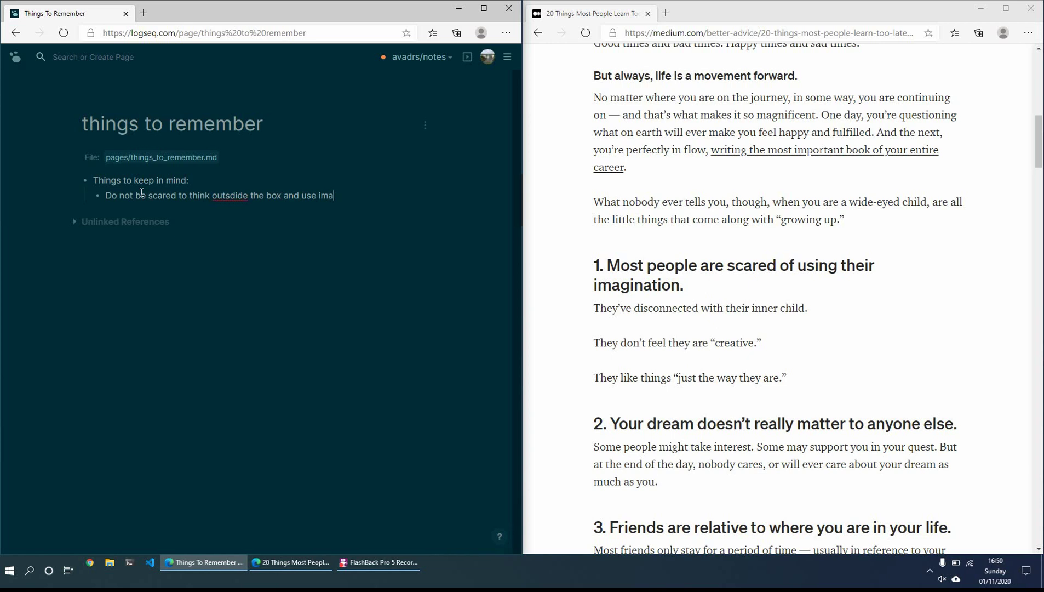
pyautogui.write('gination')
pyautogui.press('Return')
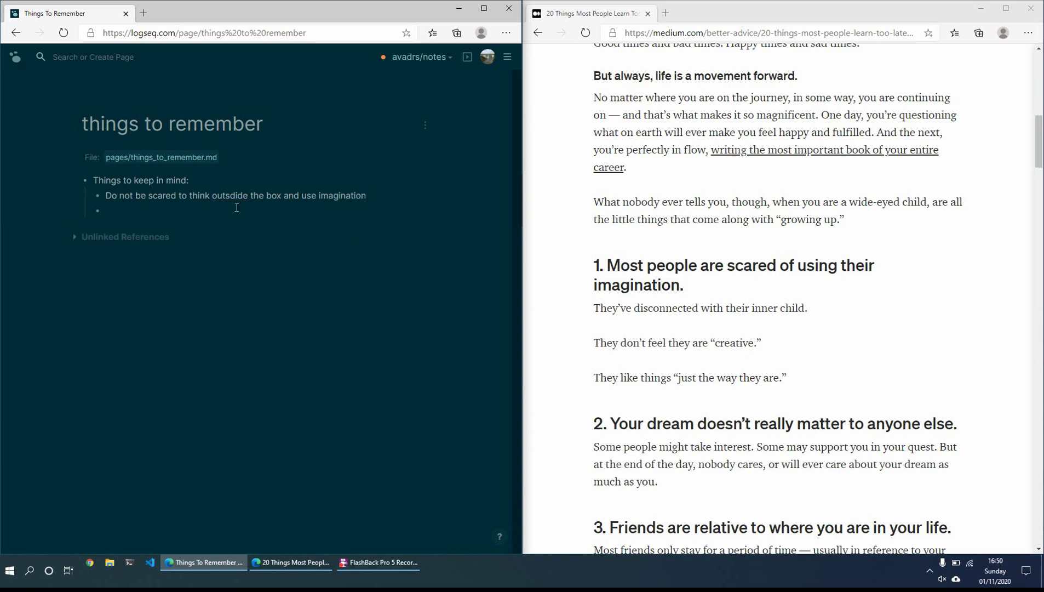
pyautogui.press('Delete')
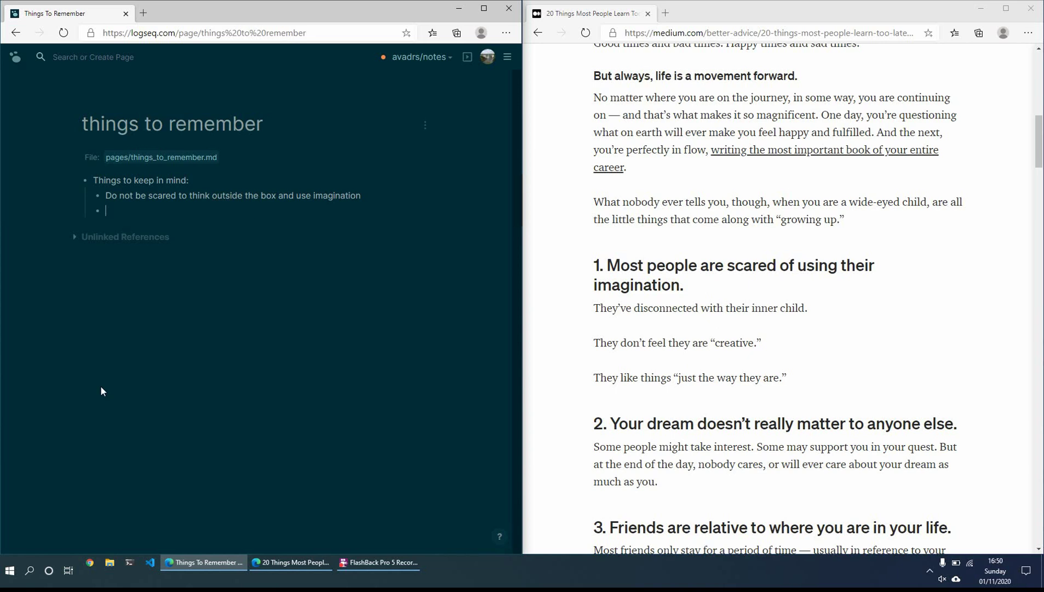
# - Add the tip 'As you get older you become more aware and possibilities increase' with nested 'Do not let them pass you by'
pyautogui.scroll(-1, 970, 312)
pyautogui.scroll(-5, 784, 354)
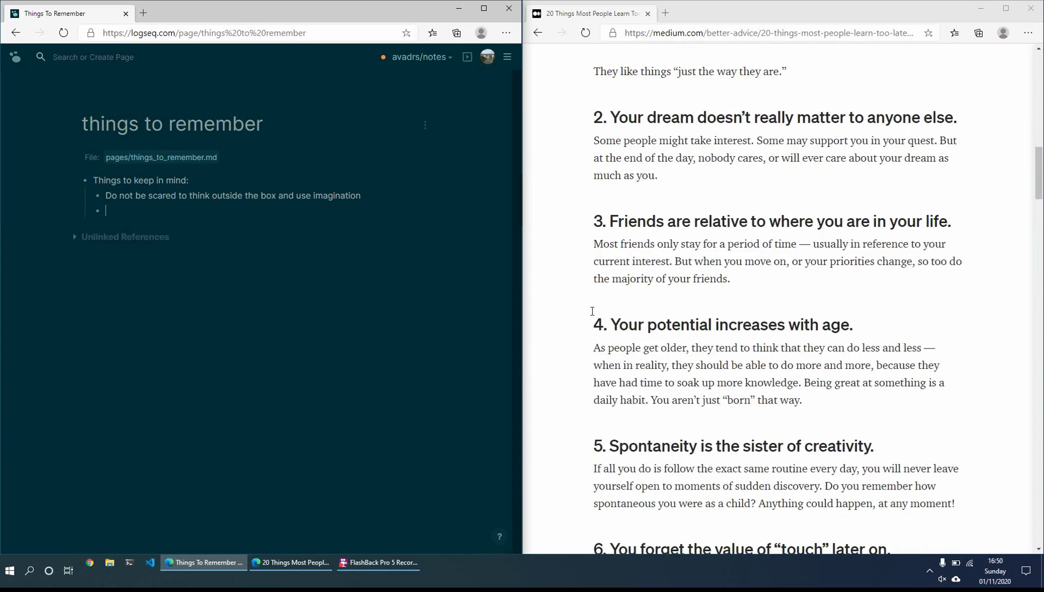
pyautogui.write('As you get older you become more ')
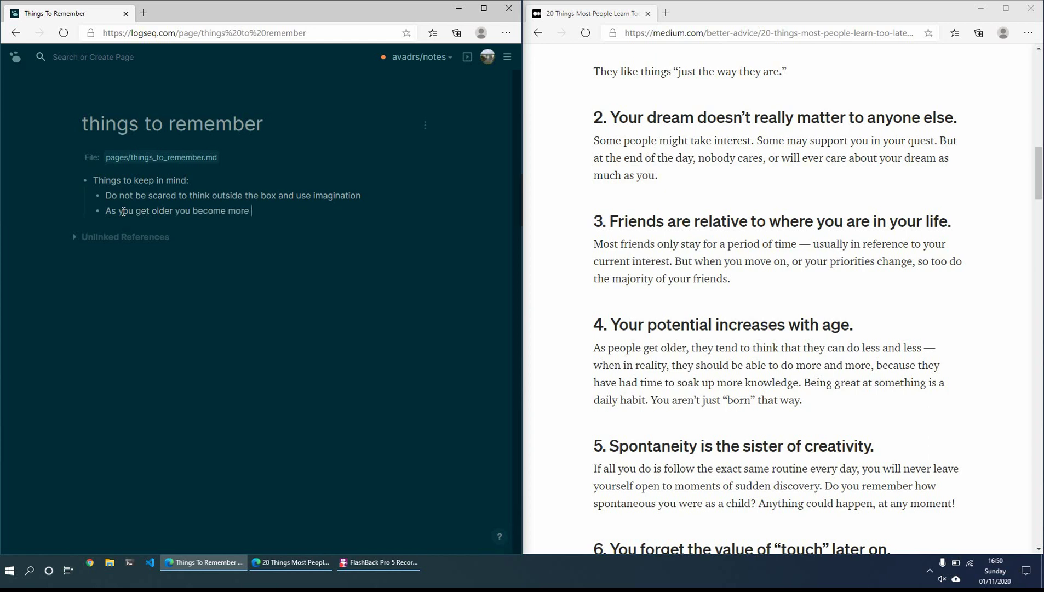
pyautogui.write('aware and possibilities increase')
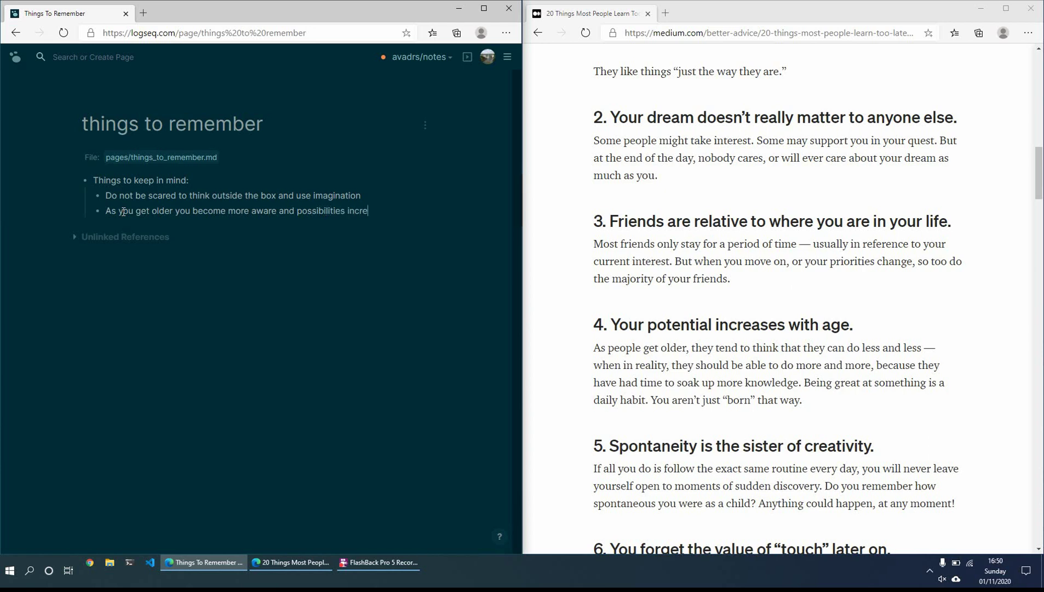
pyautogui.press('Return')
pyautogui.press('Tab')
pyautogui.write('Do not le')
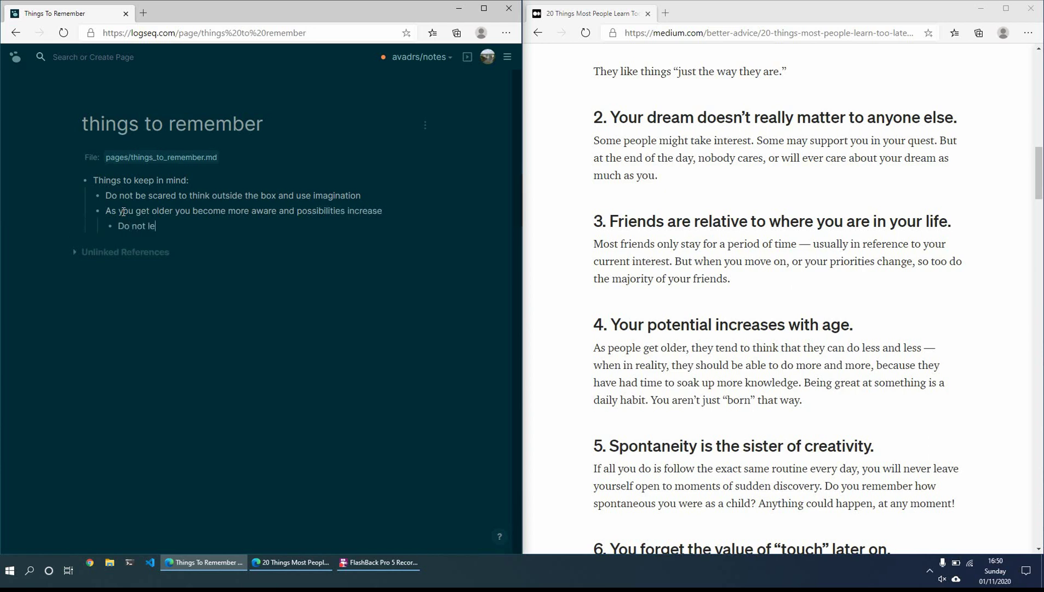
pyautogui.write('t them pass you by')
pyautogui.press('Return')
pyautogui.hotkey('shift', 'Tab')
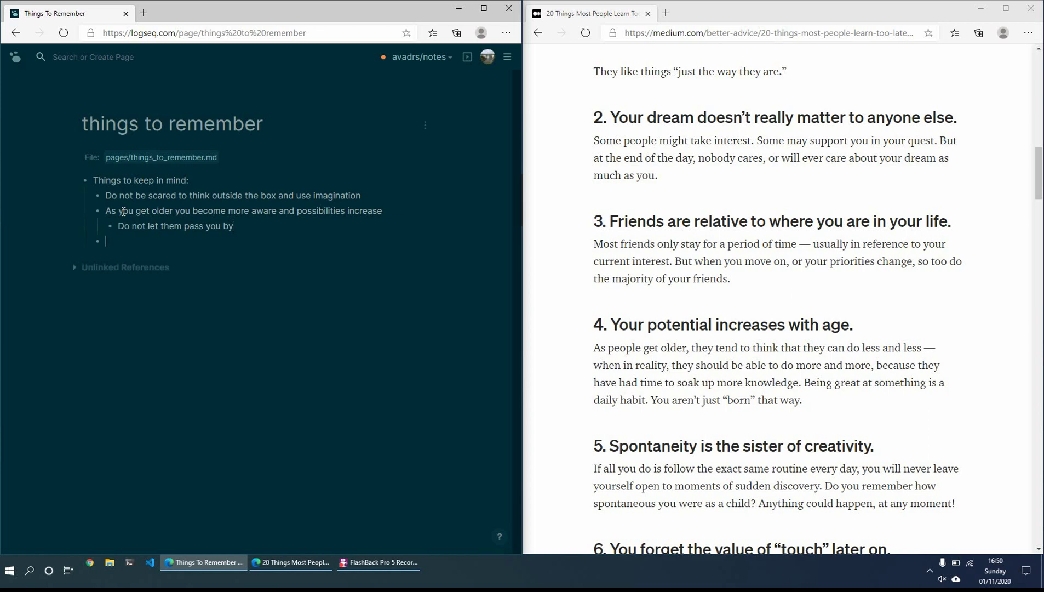
# - Add a 'Link:' block with the copied medium.com article URL above the takeaways, then return to the Nov 1st, 2020 journal
pyautogui.click(764, 35)
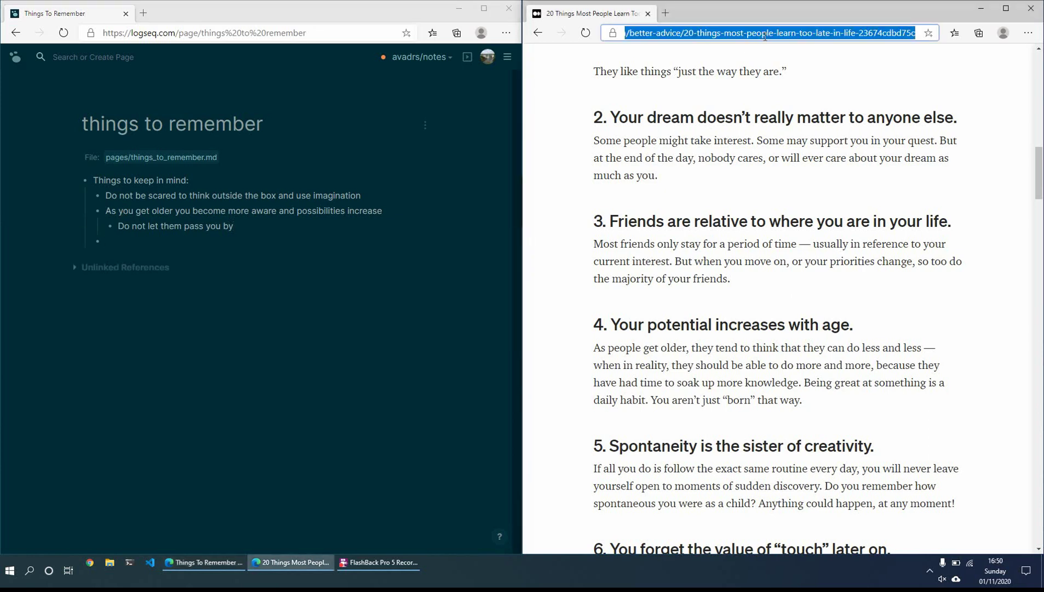
pyautogui.click(98, 184)
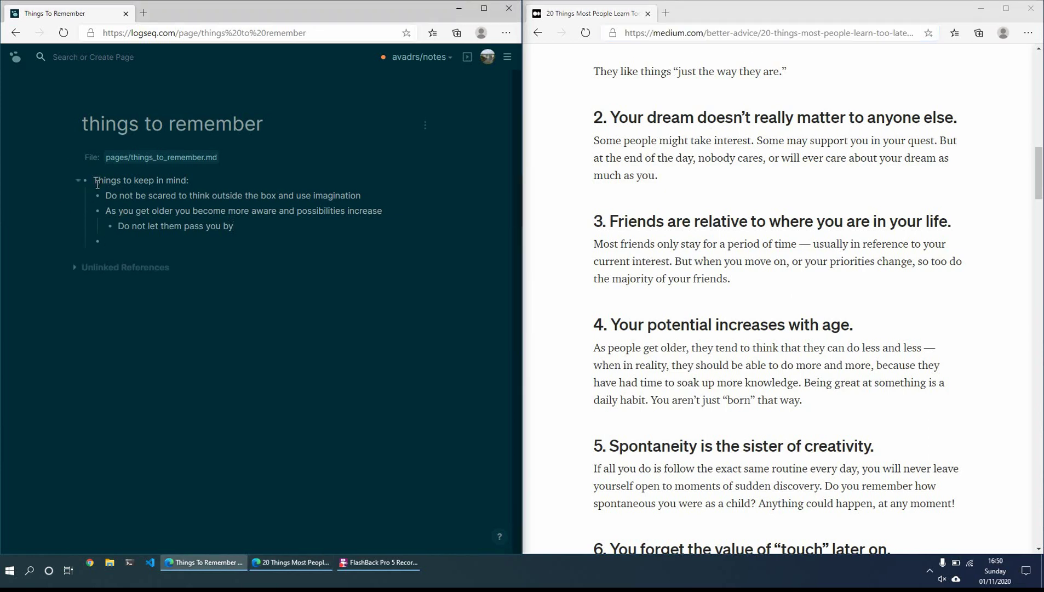
pyautogui.press('Return')
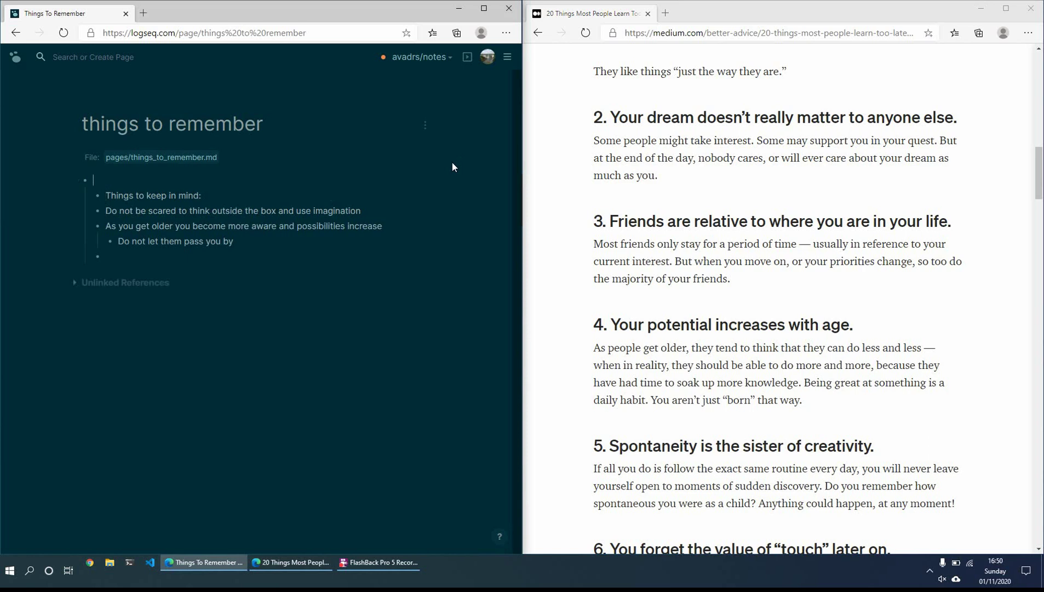
pyautogui.write('Link:')
pyautogui.write('https://medium.com/better-advice/20-things-most-people-learn-too-late-in-life-23674cdbd75c')
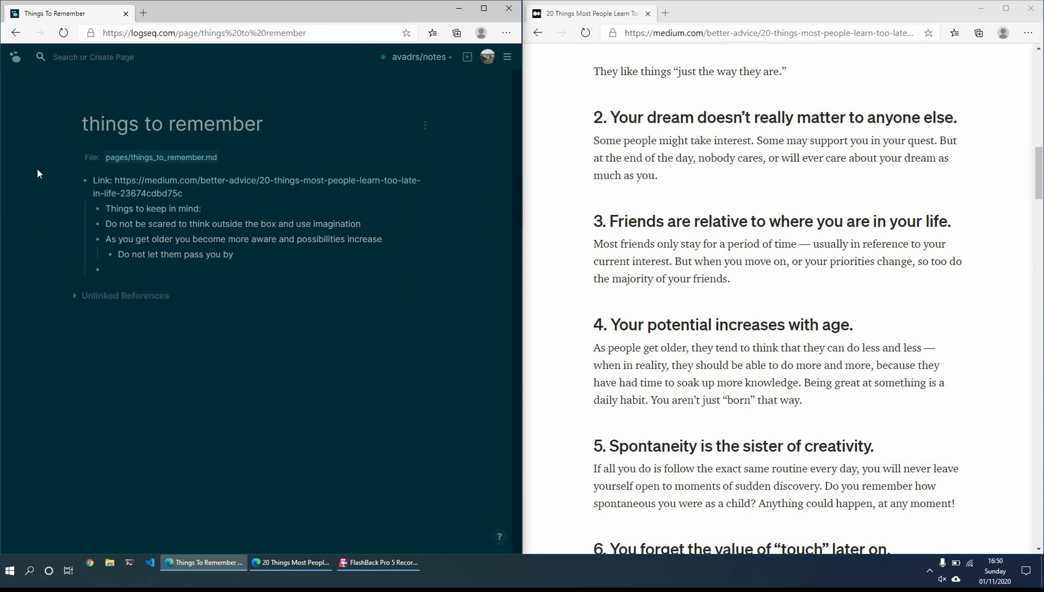
pyautogui.click(15, 57)
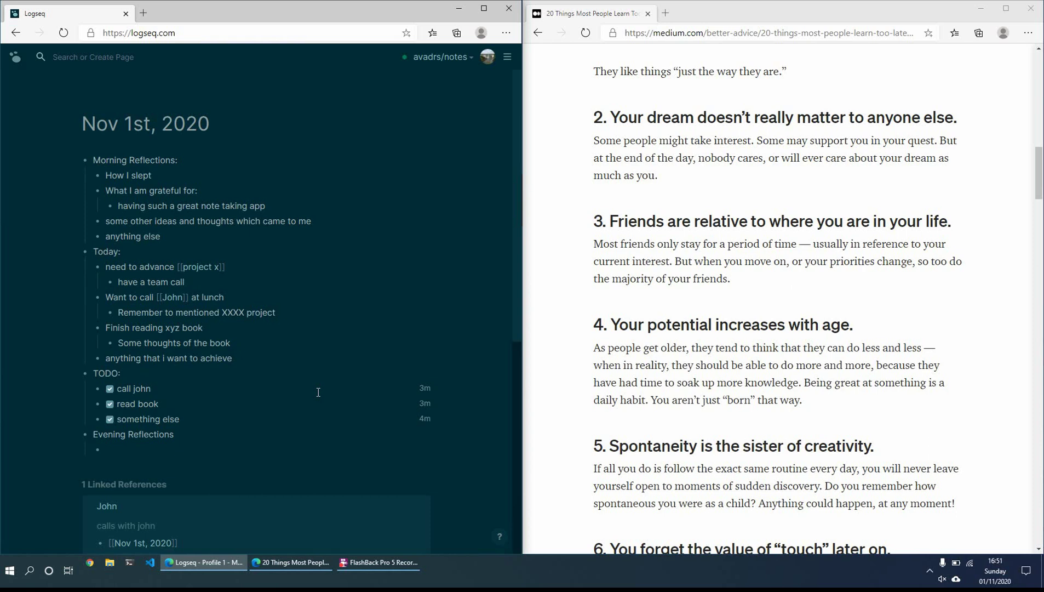
# - Turn 'xyz' in the Finish reading xyz book entry into a [[xyz]] page link
pyautogui.click(182, 332)
pyautogui.doubleClick(175, 330)
pyautogui.write('[[')
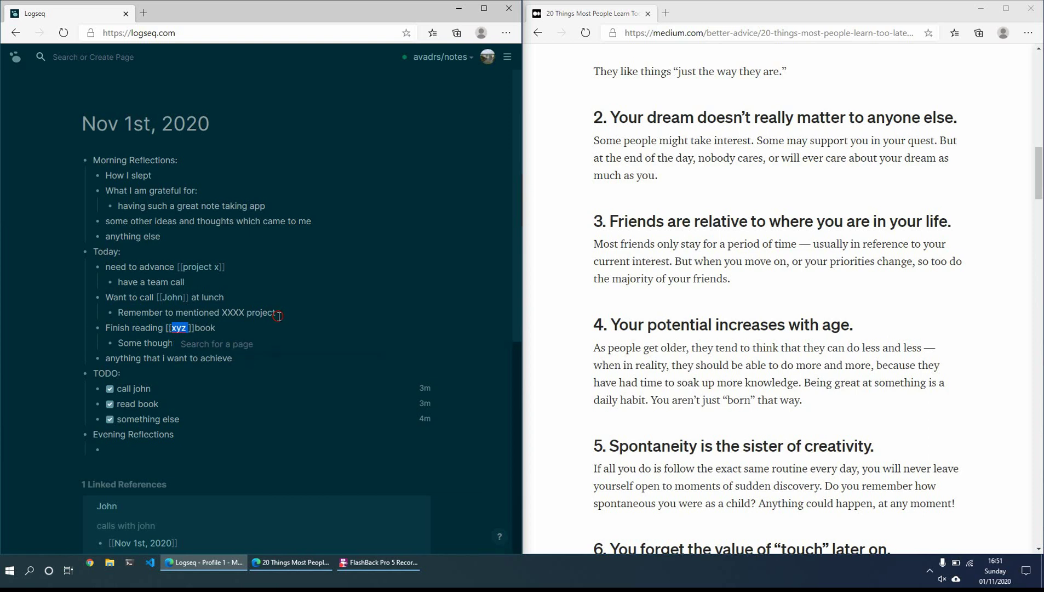
pyautogui.press('Escape')
# - On the new xyz page, write 'Thought on the book' and start a new block below it
pyautogui.click(183, 327)
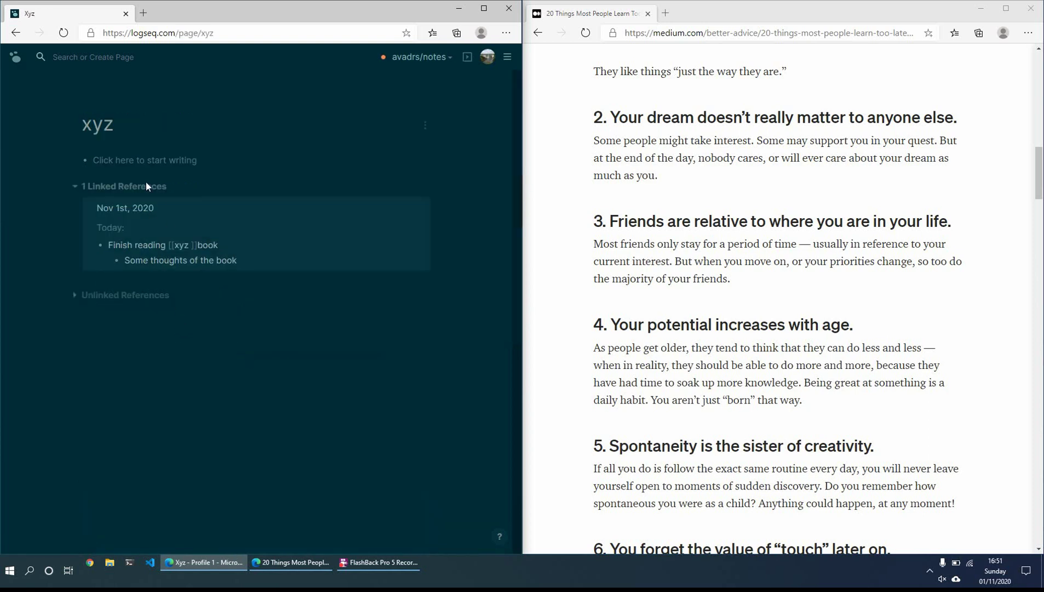
pyautogui.click(140, 162)
pyautogui.write('Thought on the book')
pyautogui.press('Return')
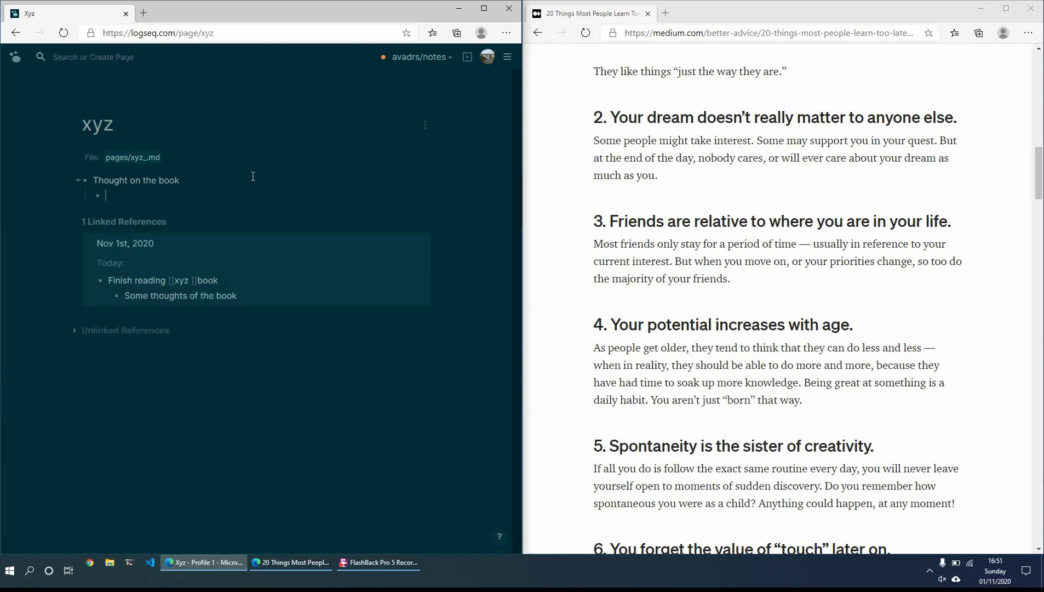
pyautogui.click(14, 57)
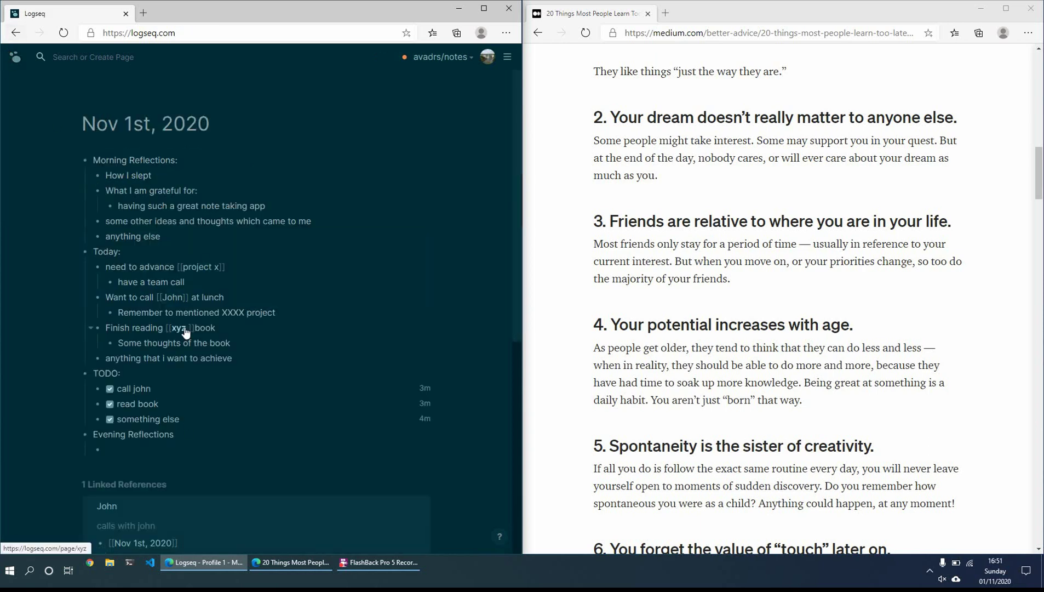
pyautogui.click(72, 64)
pyautogui.write('xyz')
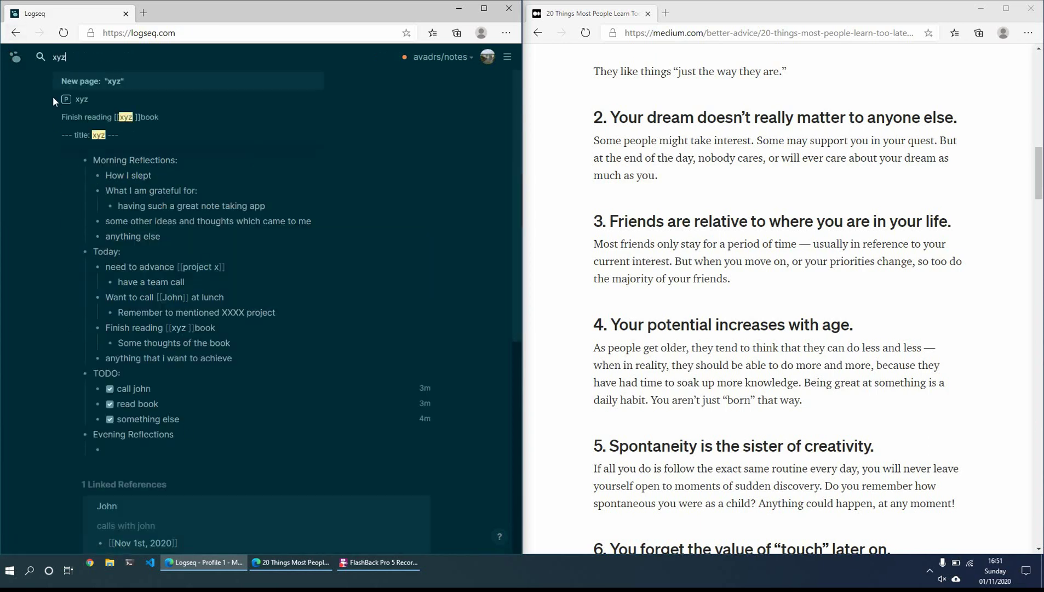
pyautogui.click(74, 102)
pyautogui.click(195, 183)
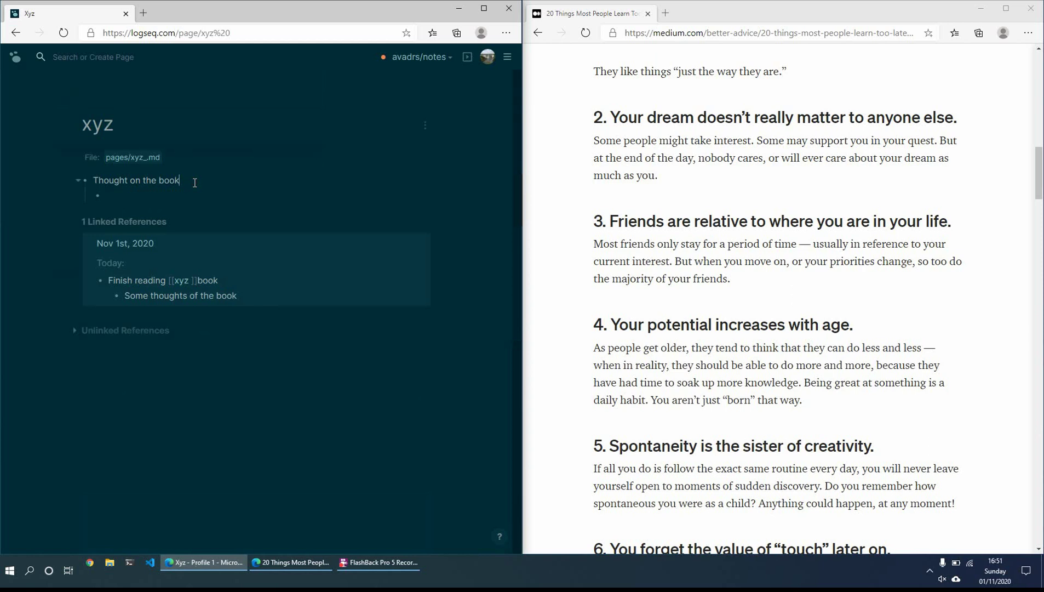